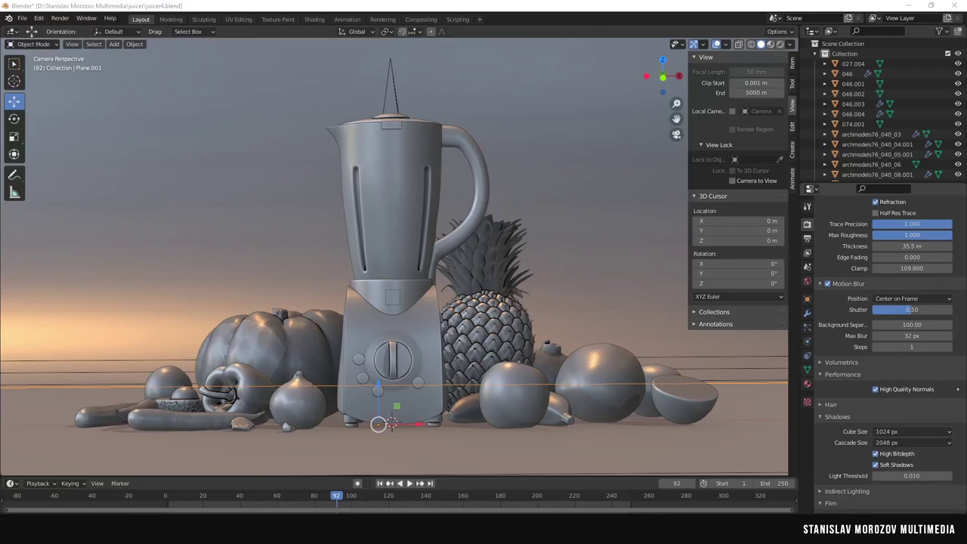
Step: Play the camera animation, then replay it in Rendered shading through the camera view
{"action": "left_click", "coordinate": [409, 482]}
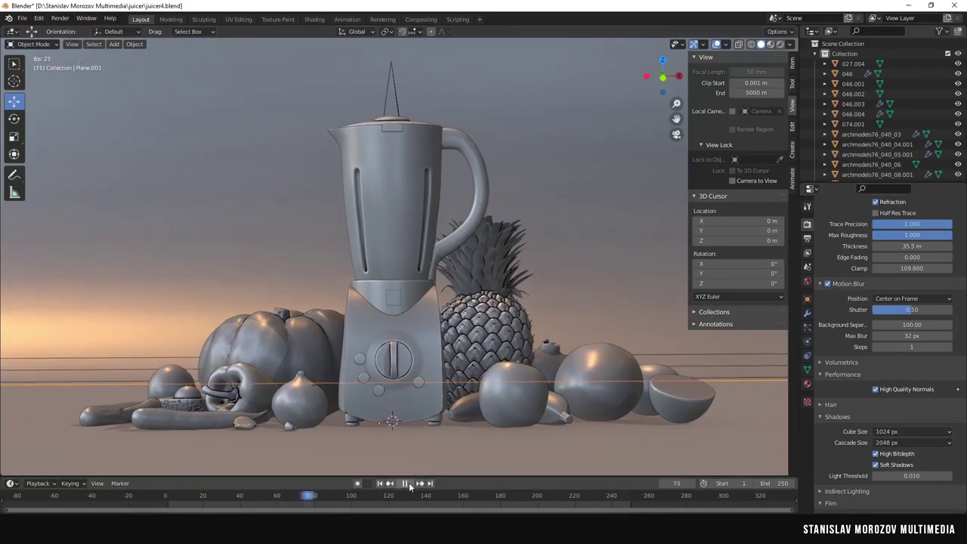
{"action": "left_click", "coordinate": [409, 482]}
{"action": "left_click", "coordinate": [769, 43]}
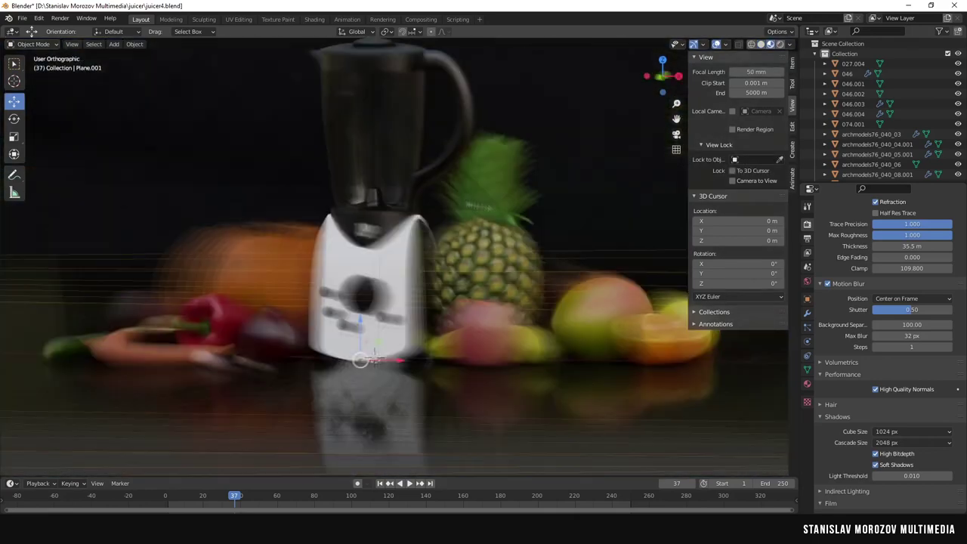
{"action": "middle_click_drag", "start_coordinate": [453, 264], "coordinate": [694, 130]}
{"action": "left_click", "coordinate": [676, 133]}
{"action": "left_click", "coordinate": [409, 483]}
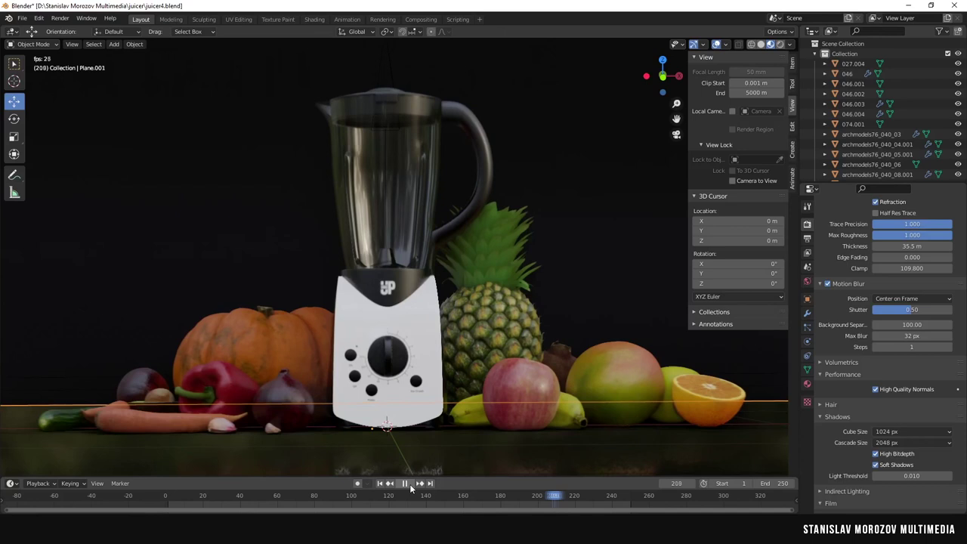
{"action": "left_click", "coordinate": [409, 483]}
Step: Add an area light, rotate it 89° on Y, raise it, and scale it to 8.324
{"action": "middle_click_drag", "start_coordinate": [453, 286], "coordinate": [523, 314]}
{"action": "key", "text": "shift+a"}
{"action": "left_click", "coordinate": [562, 471]}
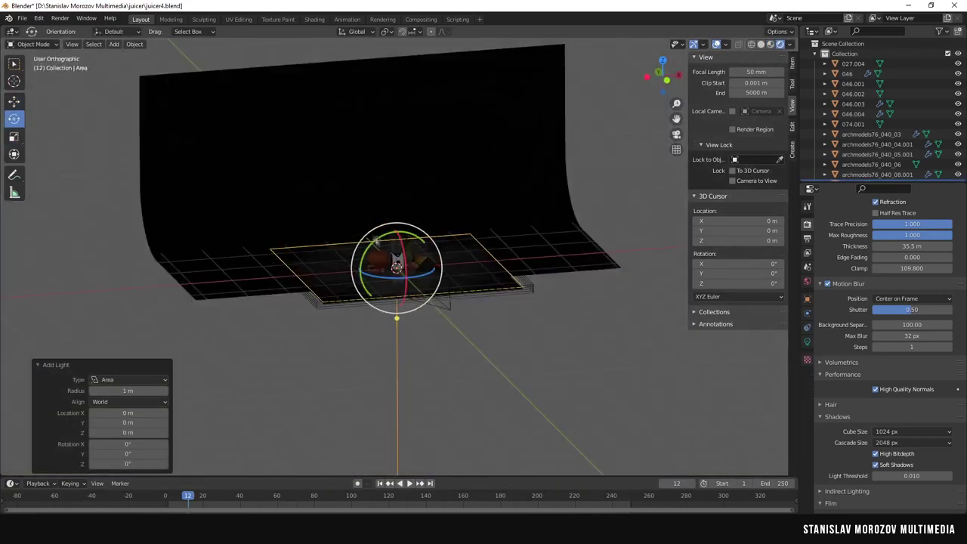
{"action": "left_click_drag", "start_coordinate": [375, 240], "coordinate": [438, 241]}
{"action": "left_click", "coordinate": [150, 430]}
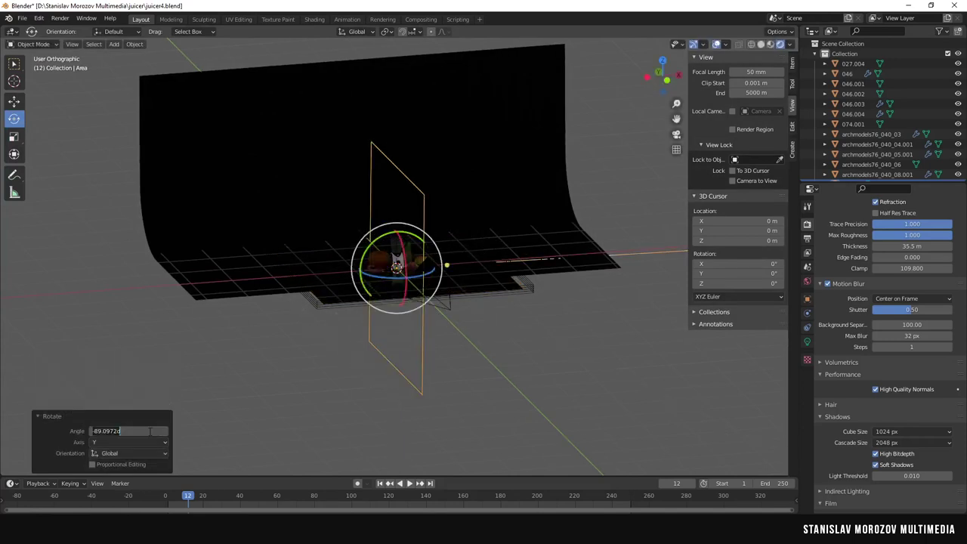
{"action": "key", "text": "g"}
{"action": "left_click", "coordinate": [220, 176]}
{"action": "left_click", "coordinate": [13, 136]}
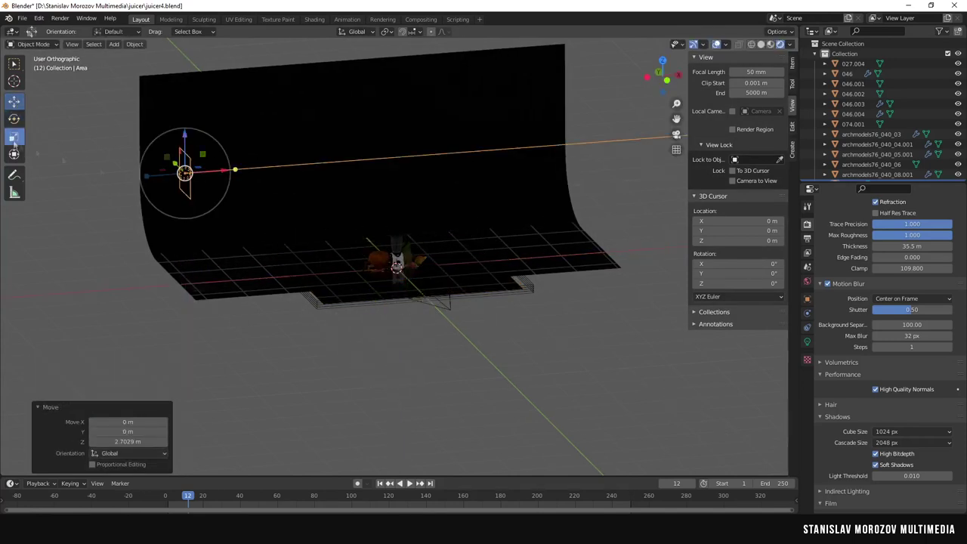
{"action": "left_click_drag", "start_coordinate": [229, 172], "coordinate": [302, 438]}
Step: Set the area light's power to 1000 W and its colour to pale yellow
{"action": "left_click", "coordinate": [806, 342]}
{"action": "type", "text": "100 W"}
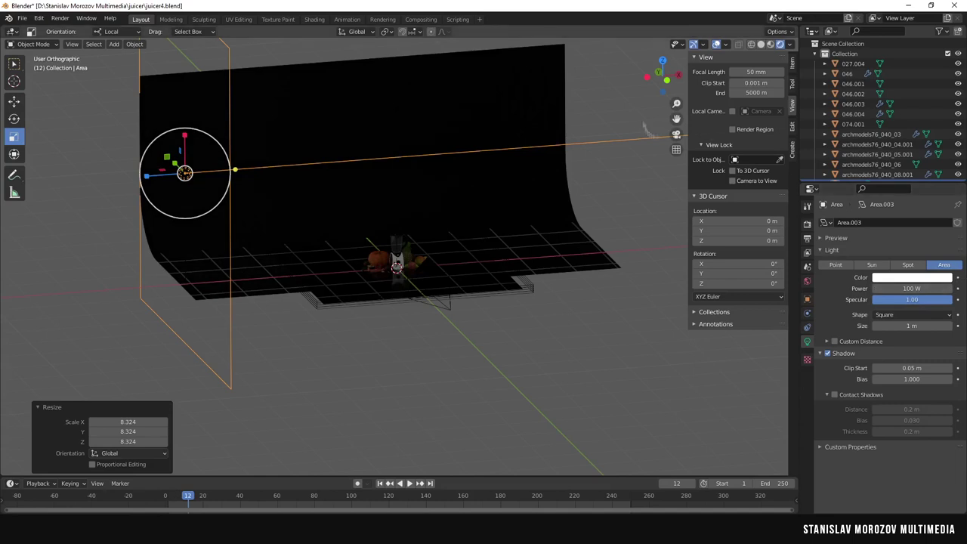
{"action": "left_click", "coordinate": [676, 134]}
{"action": "key", "text": "Return"}
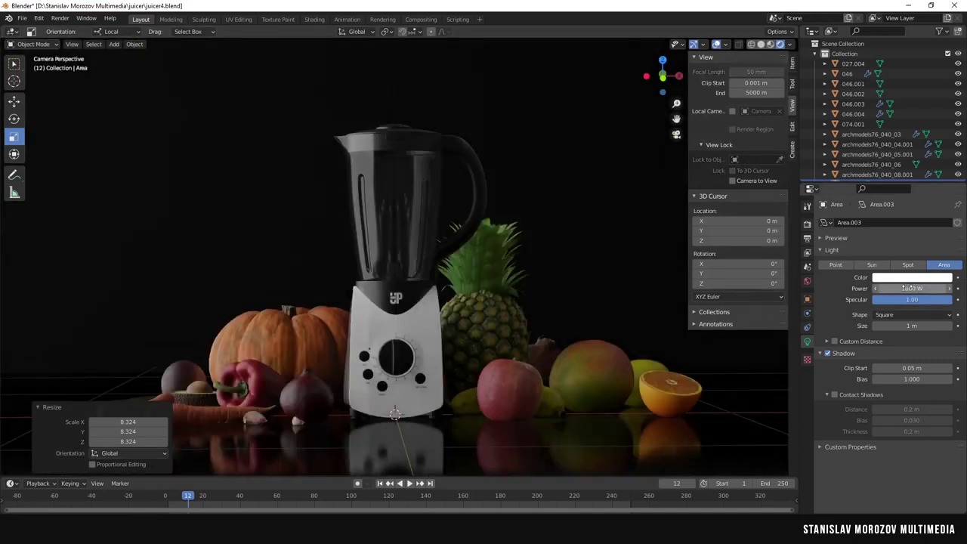
{"action": "left_click", "coordinate": [910, 277]}
{"action": "left_click", "coordinate": [910, 169]}
Step: Duplicate the area light to the opposite side, turn it 180° on Z, and colour it light cyan
{"action": "key", "text": "KP_0"}
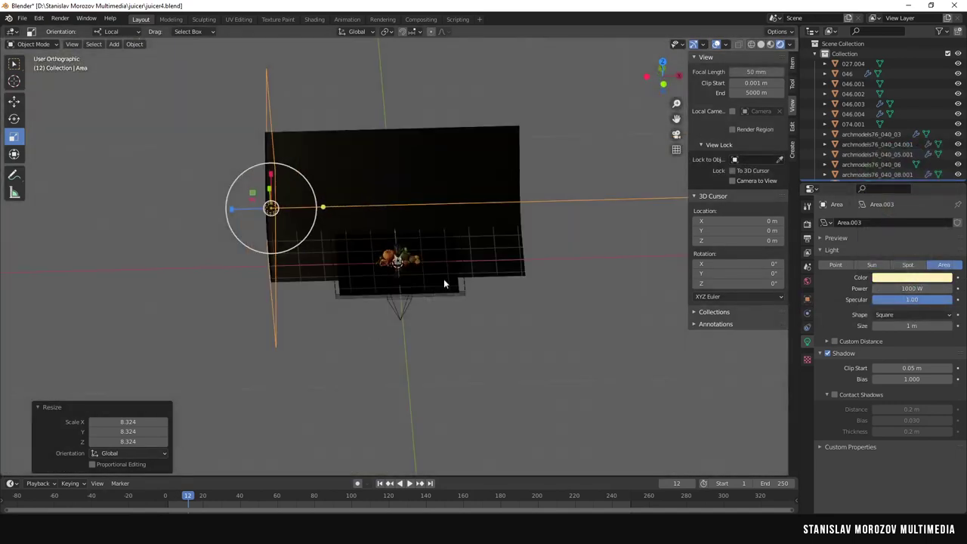
{"action": "key", "text": "shift+d"}
{"action": "left_click", "coordinate": [555, 221]}
{"action": "key", "text": "shift+space"}
{"action": "key", "text": "r"}
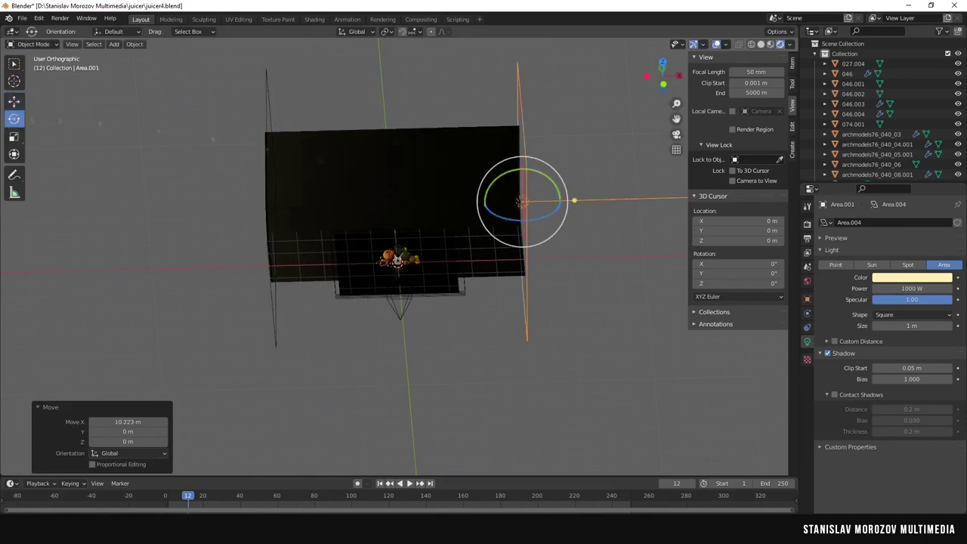
{"action": "left_click_drag", "start_coordinate": [559, 215], "coordinate": [544, 168]}
{"action": "left_click", "coordinate": [910, 277]}
{"action": "left_click", "coordinate": [884, 194]}
Step: Tint the original area light pale pink, viewing through the camera at frame 119
{"action": "key", "text": "KP_0"}
{"action": "left_click_drag", "start_coordinate": [187, 496], "coordinate": [387, 495]}
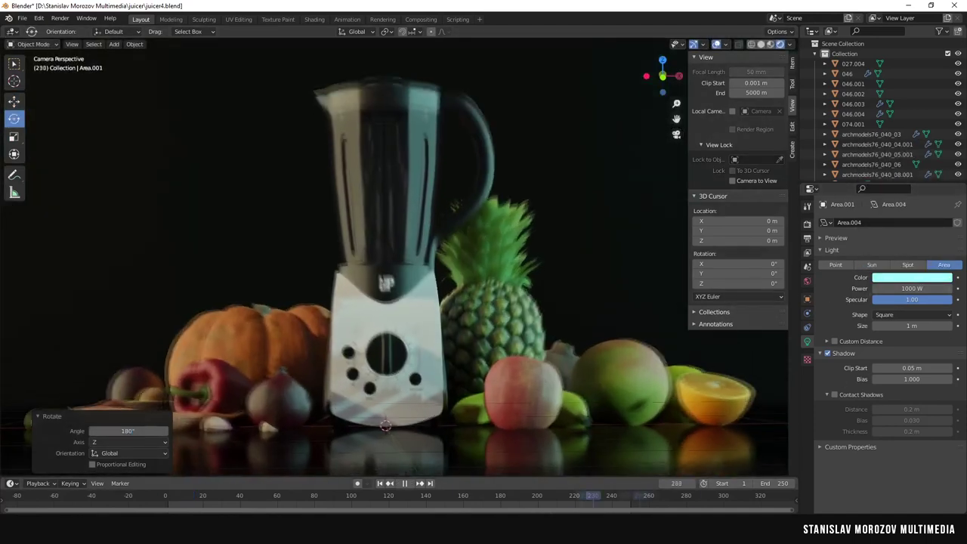
{"action": "left_click", "coordinate": [910, 277]}
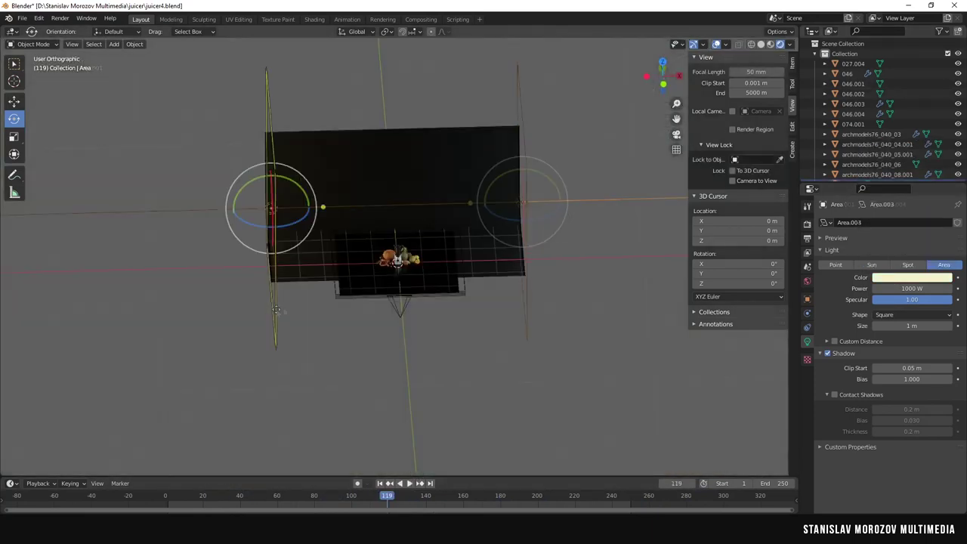
{"action": "left_click", "coordinate": [911, 278]}
{"action": "left_click", "coordinate": [898, 185]}
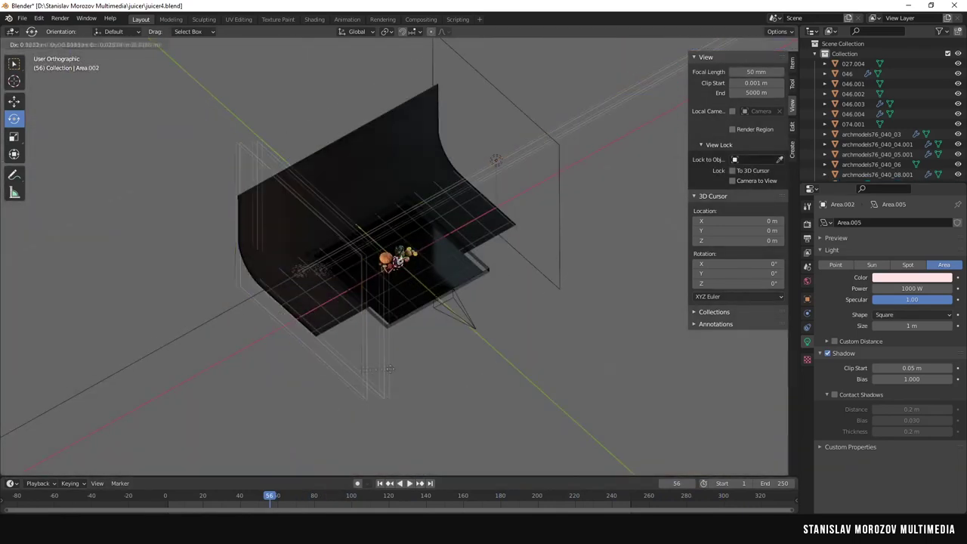
Step: Place a third light copy, turn it about 90° on Z, and move it 5.23 m in front
{"action": "left_click", "coordinate": [303, 270]}
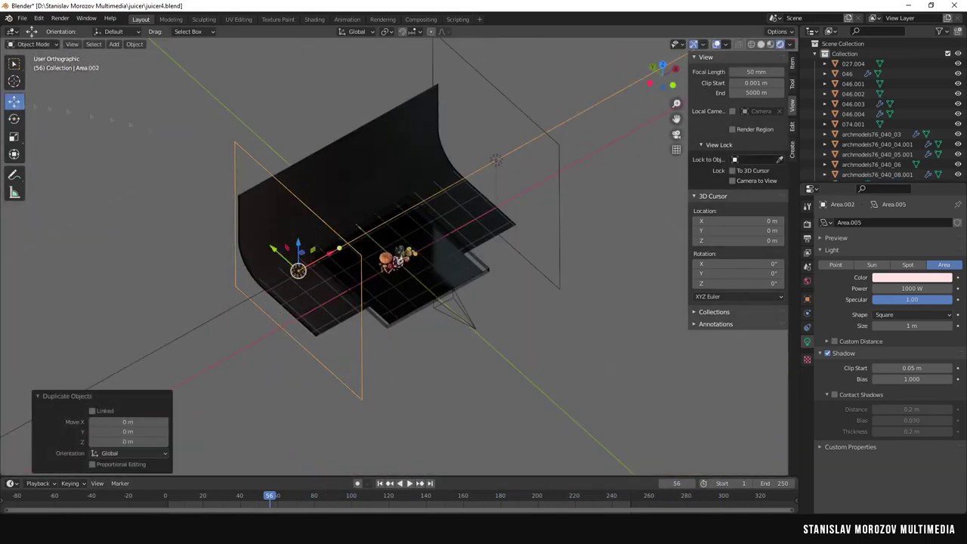
{"action": "left_click_drag", "start_coordinate": [434, 423], "coordinate": [457, 396]}
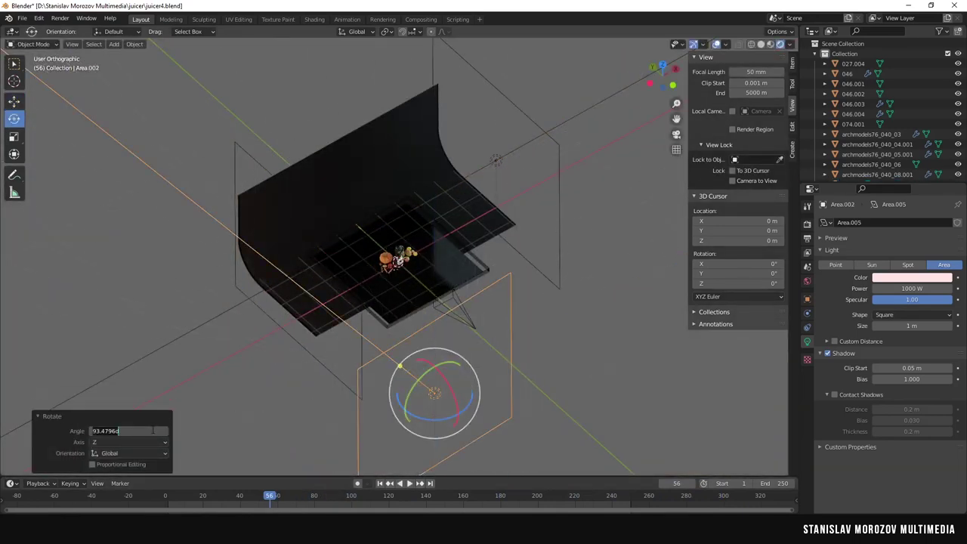
{"action": "middle_click_drag", "start_coordinate": [456, 397], "coordinate": [389, 382]}
{"action": "key", "text": "shift+space"}
{"action": "key", "text": "g"}
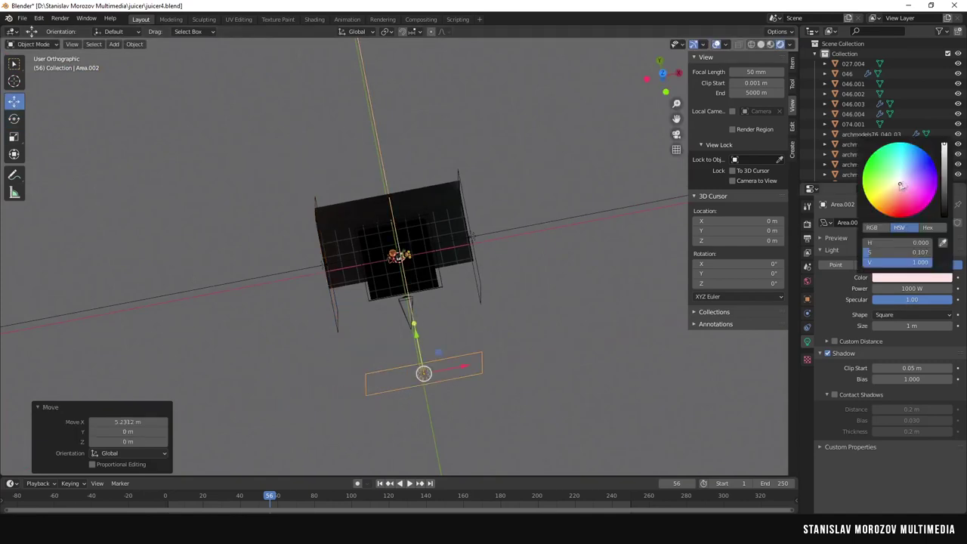
Step: Make the third light white at 328.1 W and play the animation to check it
{"action": "scroll", "coordinate": [883, 113], "scroll_direction": "down", "scroll_amount": 5}
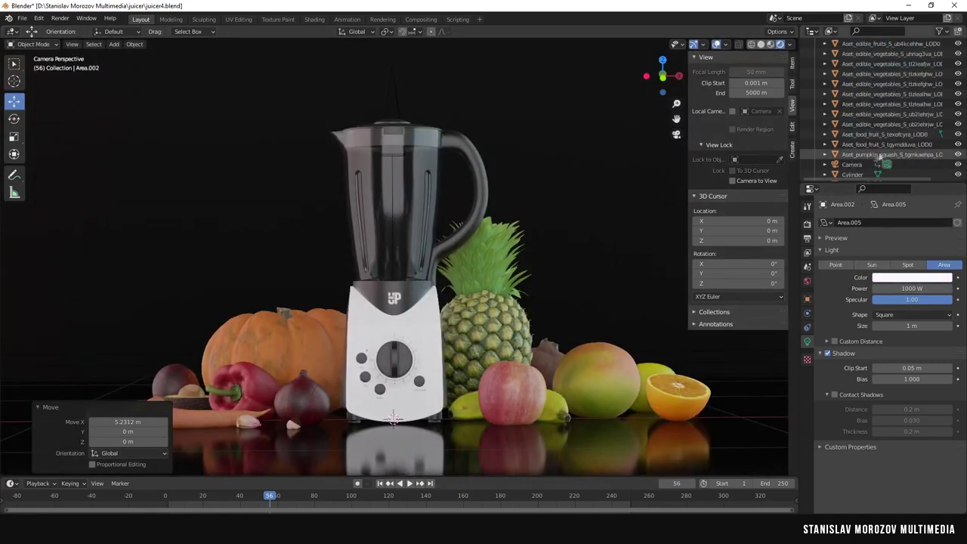
{"action": "left_click_drag", "start_coordinate": [911, 288], "coordinate": [763, 318]}
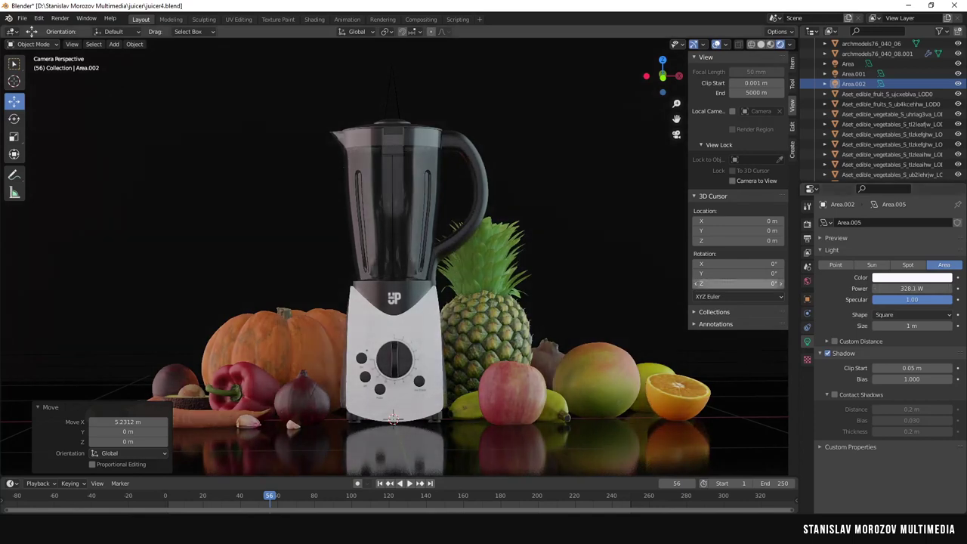
{"action": "left_click", "coordinate": [409, 483]}
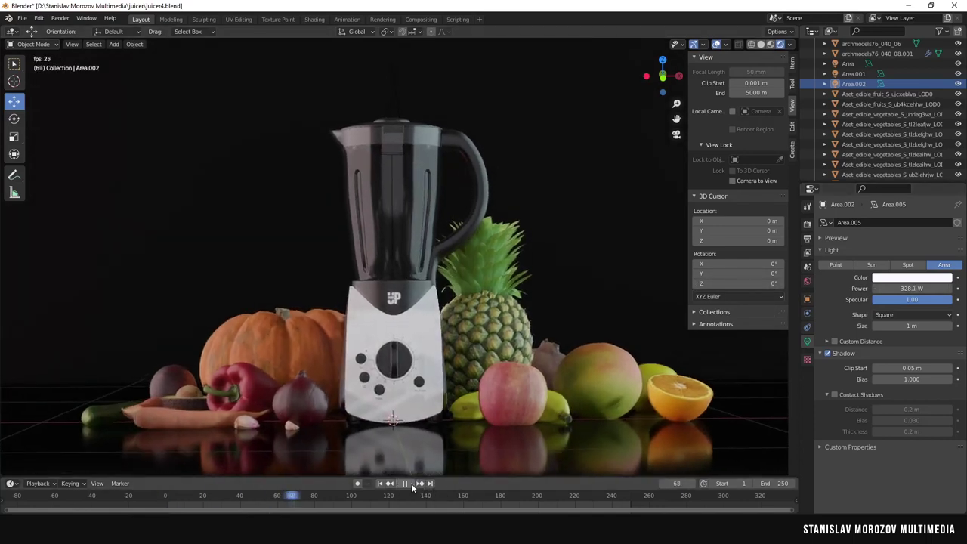
{"action": "key", "text": "Escape"}
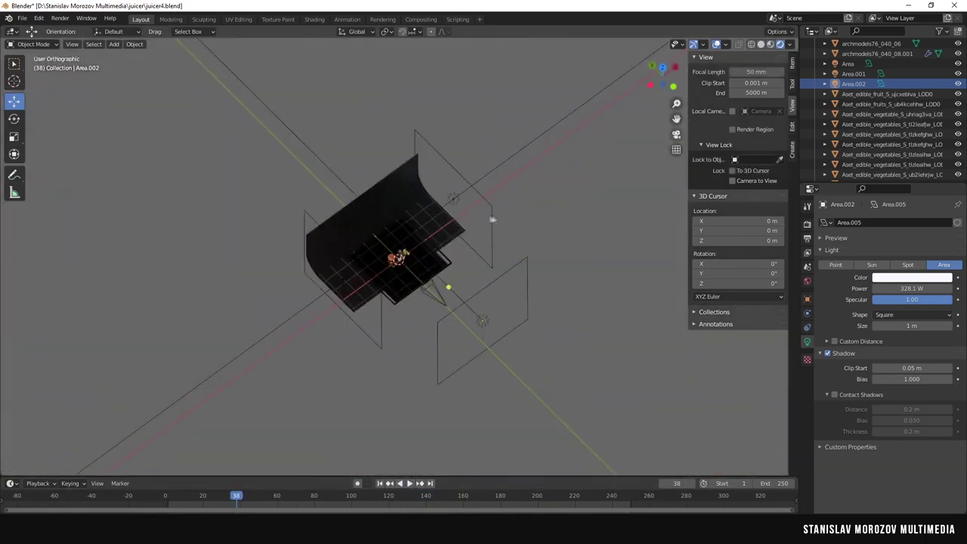
Step: Change Area.001 and the other area light to the Disk shape
{"action": "left_click", "coordinate": [853, 73]}
{"action": "left_click", "coordinate": [902, 314]}
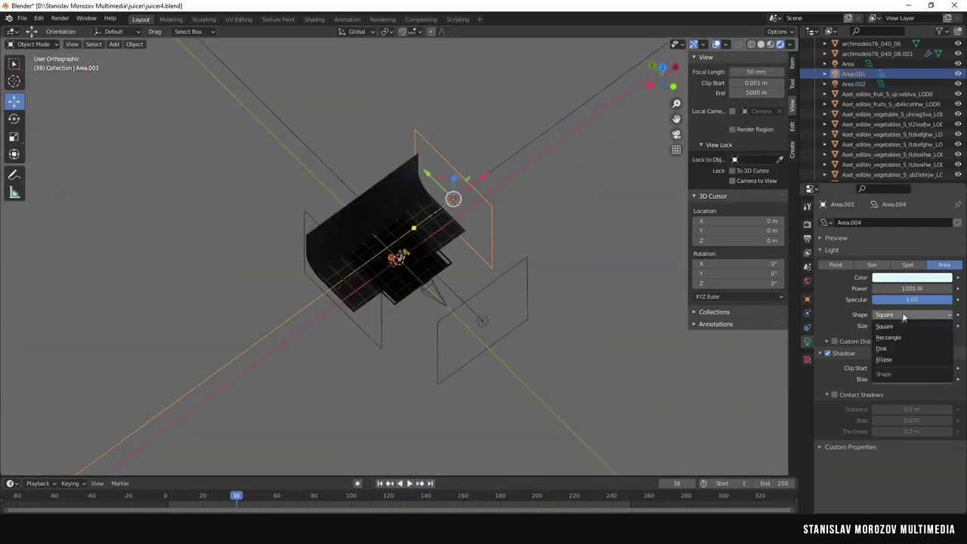
{"action": "left_click", "coordinate": [894, 349]}
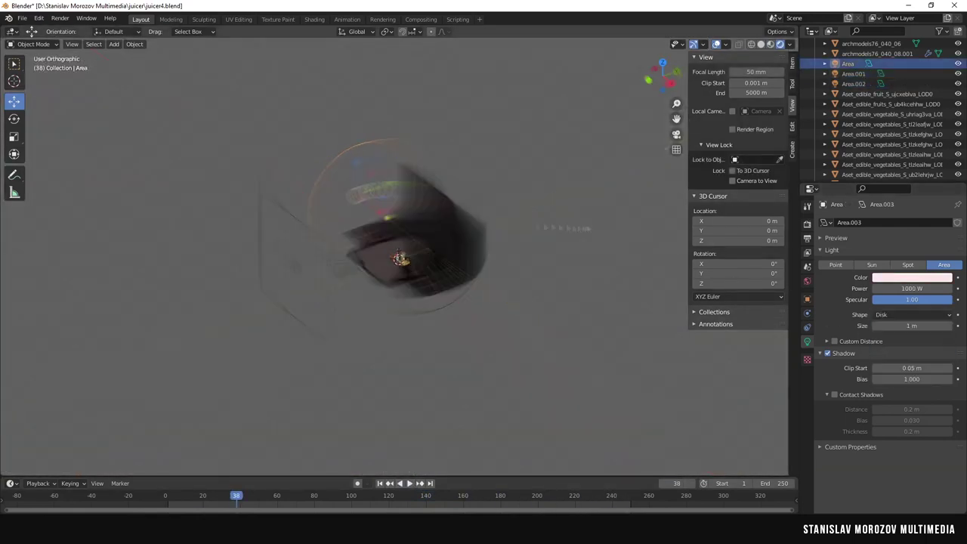
{"action": "left_click", "coordinate": [901, 314]}
{"action": "left_click", "coordinate": [894, 349]}
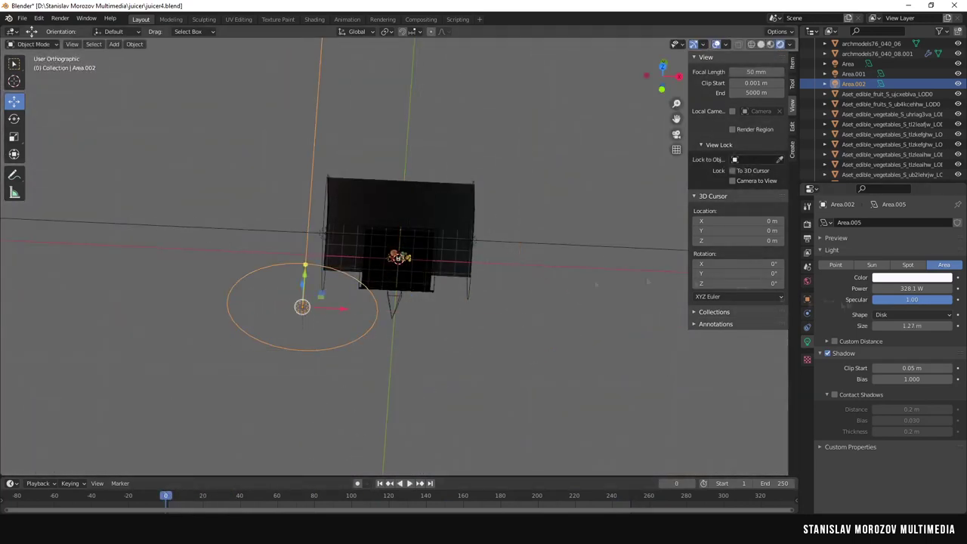
Step: Give the front light 1.27 m size, 0.117 local Y scale and 1000 W, then play
{"action": "left_click", "coordinate": [806, 298]}
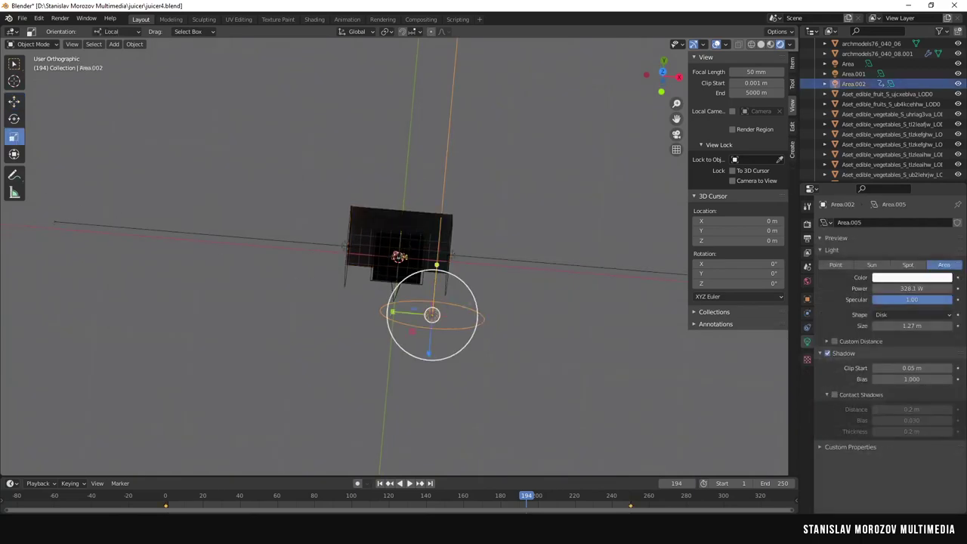
{"action": "key", "text": "KP_0"}
{"action": "type", "text": "0"}
{"action": "key", "text": "Return"}
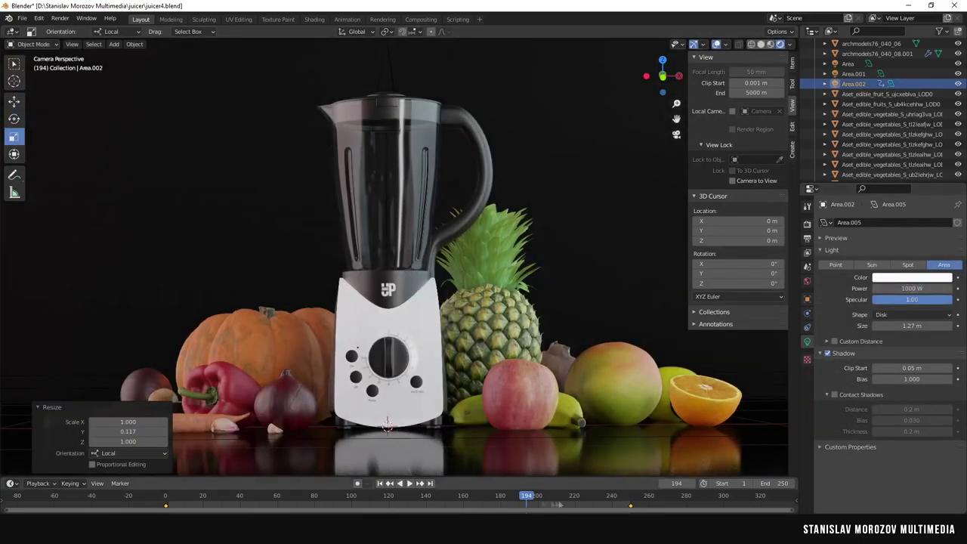
{"action": "key", "text": "space"}
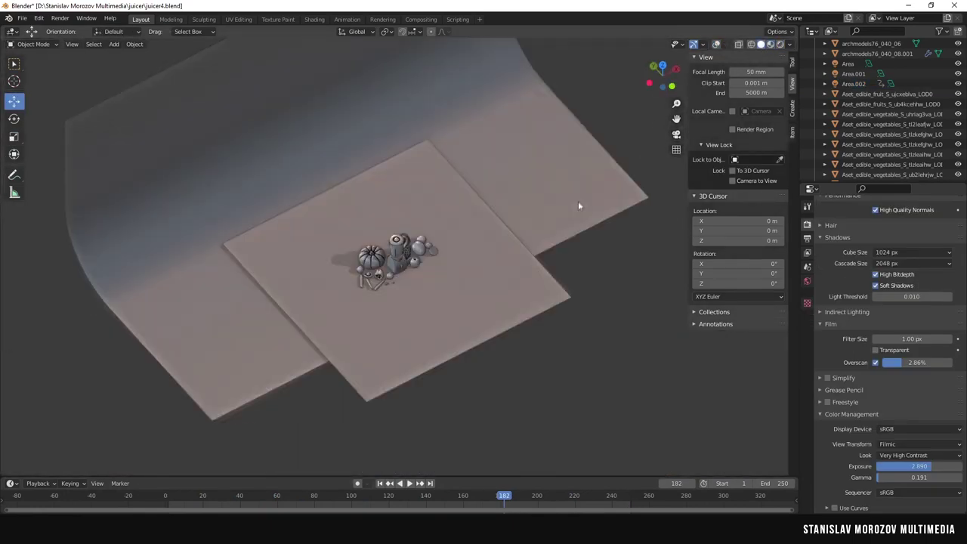
Step: Add a fourth area light, raised to 3.3888 m and stretched 7.819 times sideways
{"action": "key", "text": "shift+a"}
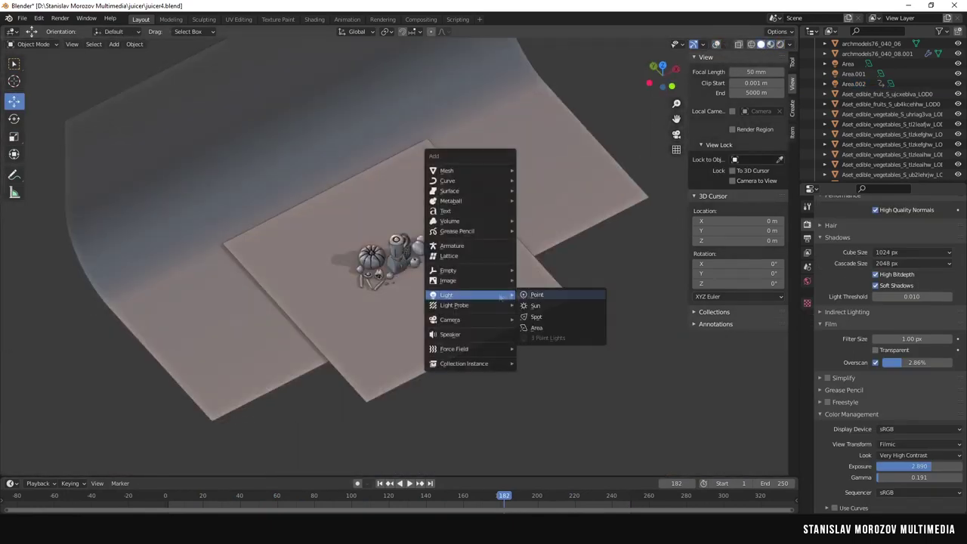
{"action": "left_click", "coordinate": [538, 330]}
{"action": "middle_click_drag", "start_coordinate": [538, 330], "coordinate": [515, 195]}
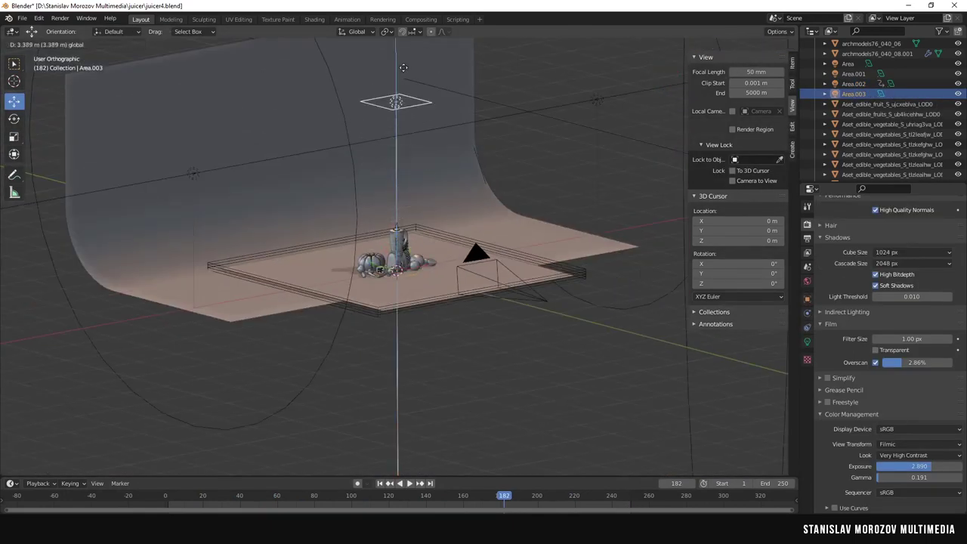
{"action": "left_click", "coordinate": [403, 67]}
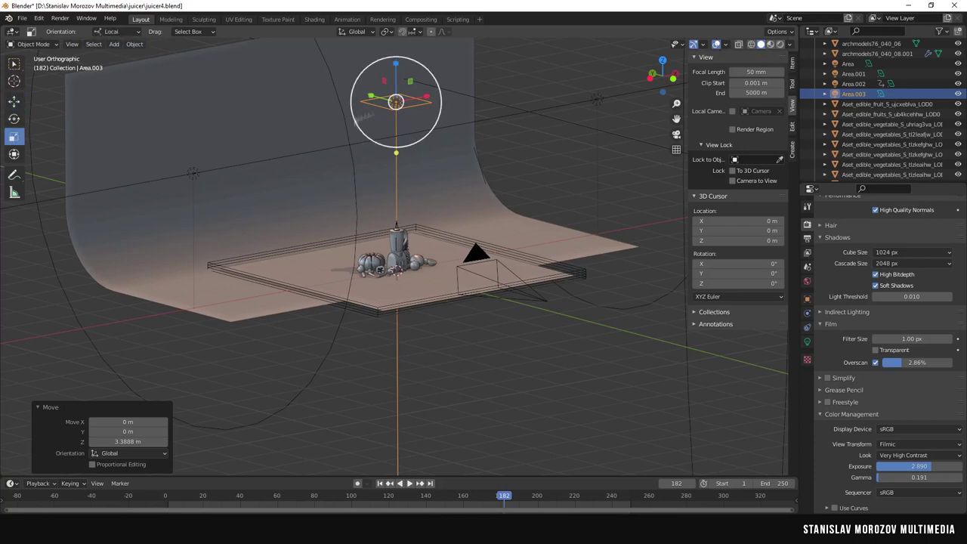
{"action": "key", "text": "Return"}
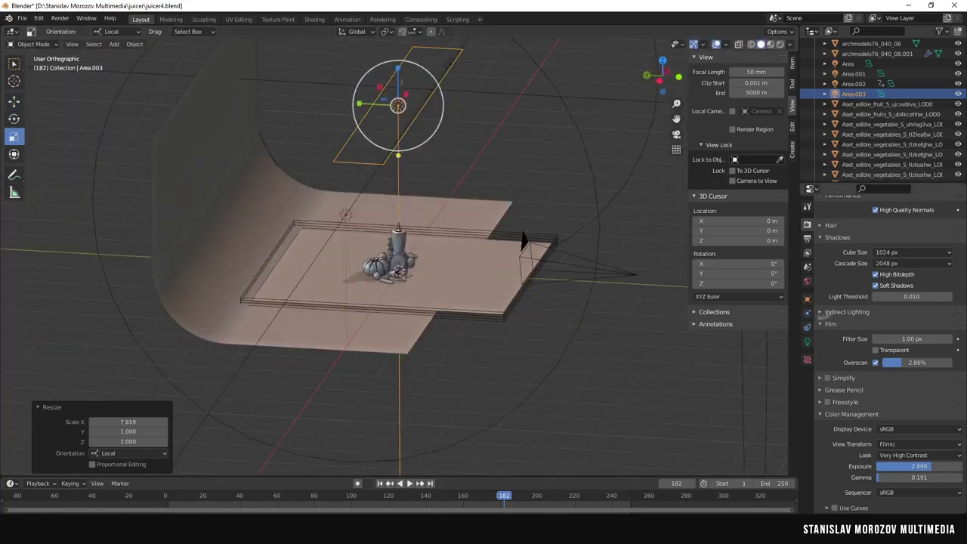
Step: Make the new light disk-shaped and tilt it 37.2° on X toward the juicer
{"action": "left_click", "coordinate": [807, 341]}
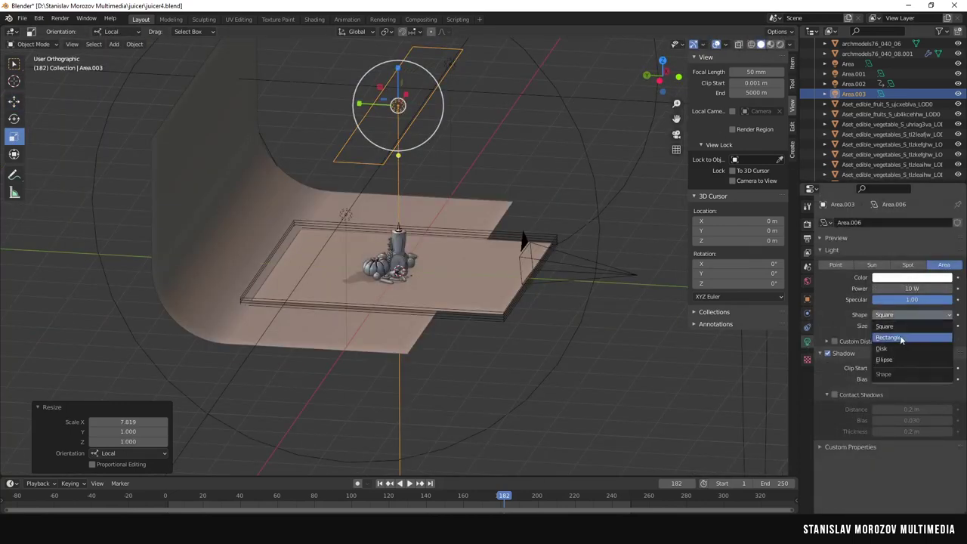
{"action": "left_click", "coordinate": [894, 348]}
{"action": "key", "text": "g"}
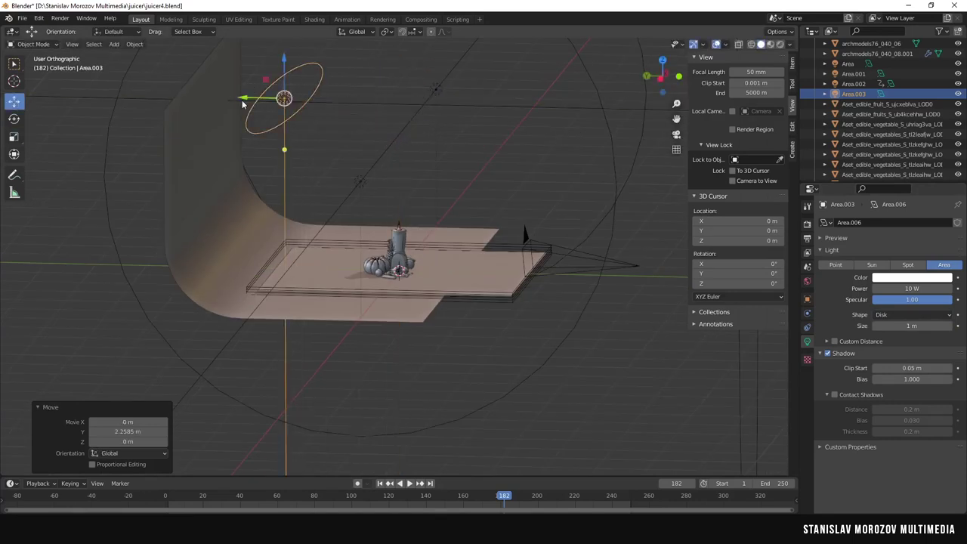
{"action": "key", "text": "r"}
{"action": "key", "text": "x"}
{"action": "key", "text": "Return"}
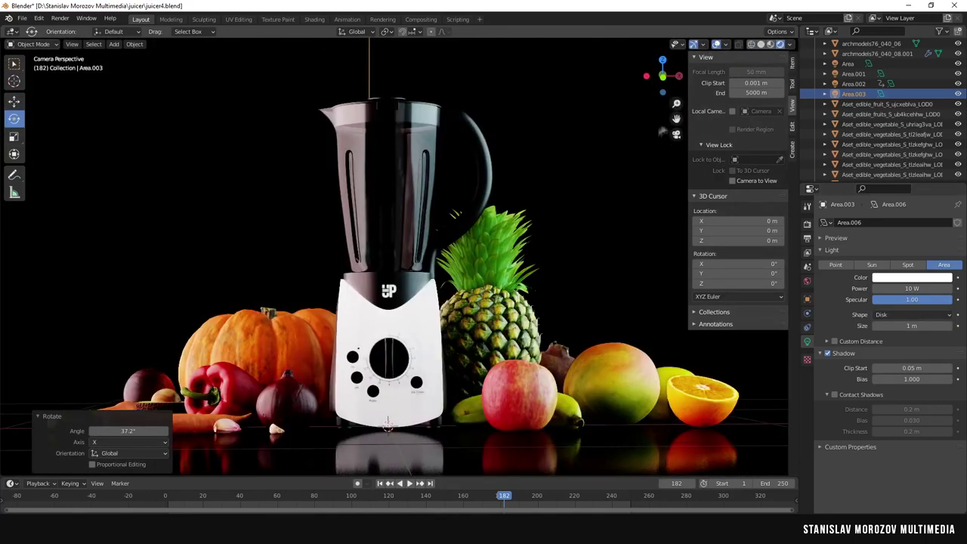
Step: Set the new light to 1000 W, check it through the camera, then reposition it
{"action": "type", "text": "000"}
{"action": "key", "text": "Return"}
{"action": "left_click", "coordinate": [676, 134]}
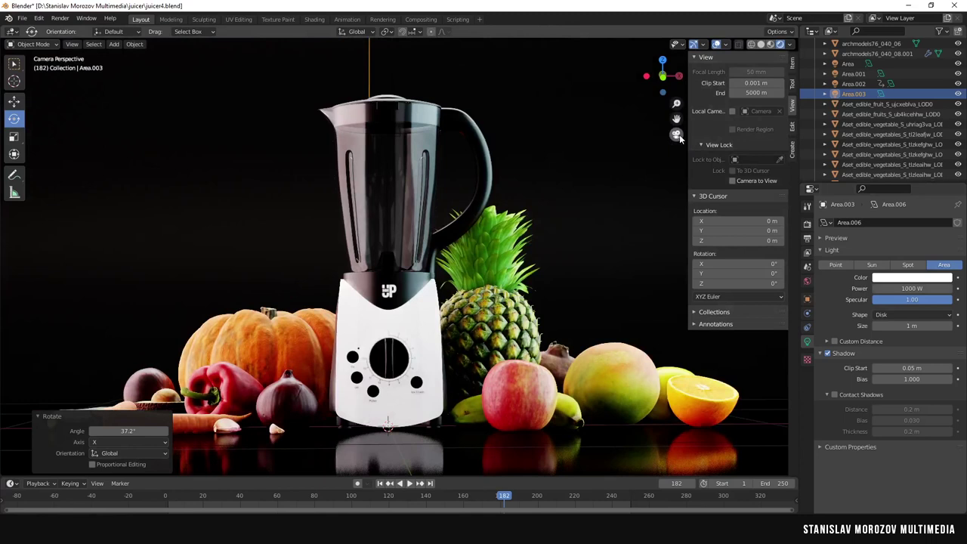
{"action": "left_click", "coordinate": [117, 417]}
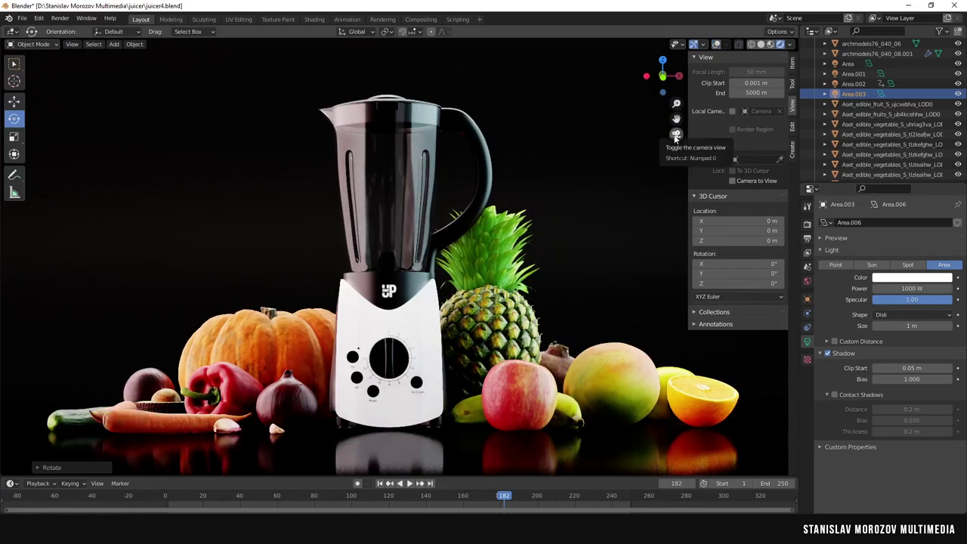
{"action": "left_click", "coordinate": [675, 136]}
{"action": "mouse_move", "coordinate": [305, 79]}
{"action": "left_mouse_down"}
{"action": "mouse_move", "coordinate": [287, 90]}
{"action": "mouse_move", "coordinate": [277, 45]}
{"action": "left_mouse_up"}
Step: Set the Color Management Look to Very High Contrast in the rendered camera view
{"action": "left_click", "coordinate": [14, 100]}
{"action": "left_click", "coordinate": [676, 135]}
{"action": "left_click", "coordinate": [806, 224]}
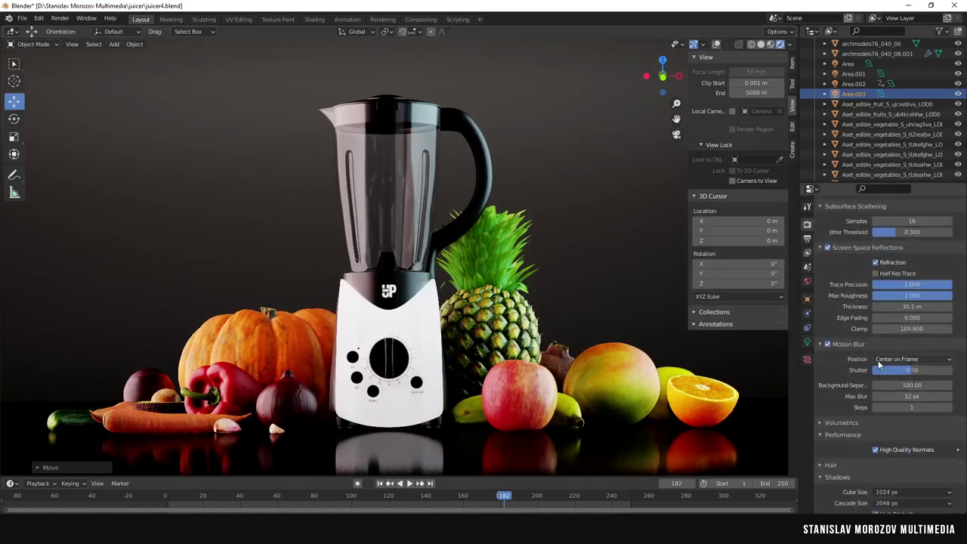
{"action": "scroll", "coordinate": [883, 340], "scroll_direction": "down", "scroll_amount": 10}
{"action": "left_click", "coordinate": [916, 455]}
{"action": "left_click", "coordinate": [916, 428]}
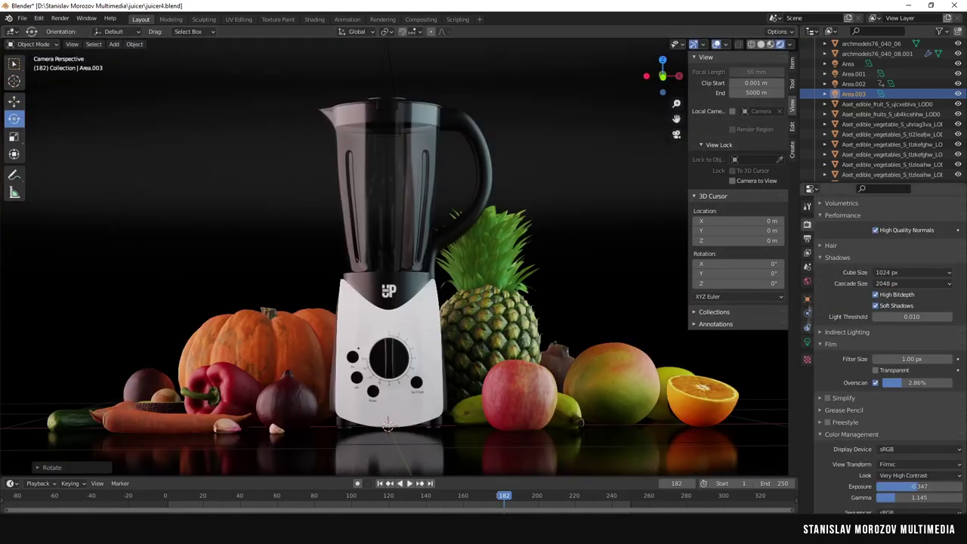
Step: Shift Area.003 to 1.2185 m on Y and scale it to 20.599 by 2.700
{"action": "left_click", "coordinate": [806, 298]}
{"action": "mouse_move", "coordinate": [906, 262]}
{"action": "left_mouse_down"}
{"action": "mouse_move", "coordinate": [918, 262]}
{"action": "mouse_move", "coordinate": [895, 262]}
{"action": "left_mouse_up"}
{"action": "mouse_move", "coordinate": [906, 330]}
{"action": "left_mouse_down"}
{"action": "mouse_move", "coordinate": [936, 330]}
{"action": "mouse_move", "coordinate": [921, 340]}
{"action": "left_mouse_up"}
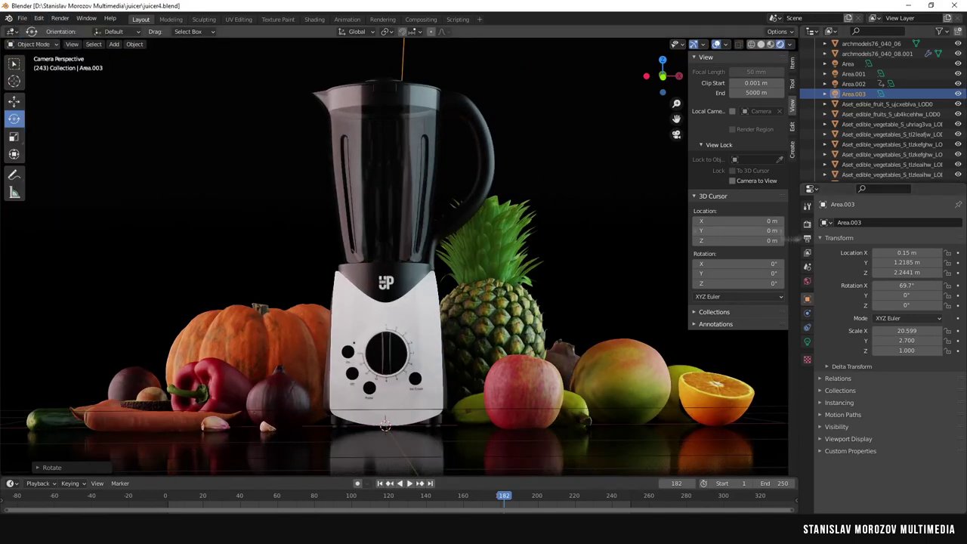
Step: Unlink 23.hdr from the world's Environment Texture and drive its Color with a plain RGB node
{"action": "left_click", "coordinate": [958, 302]}
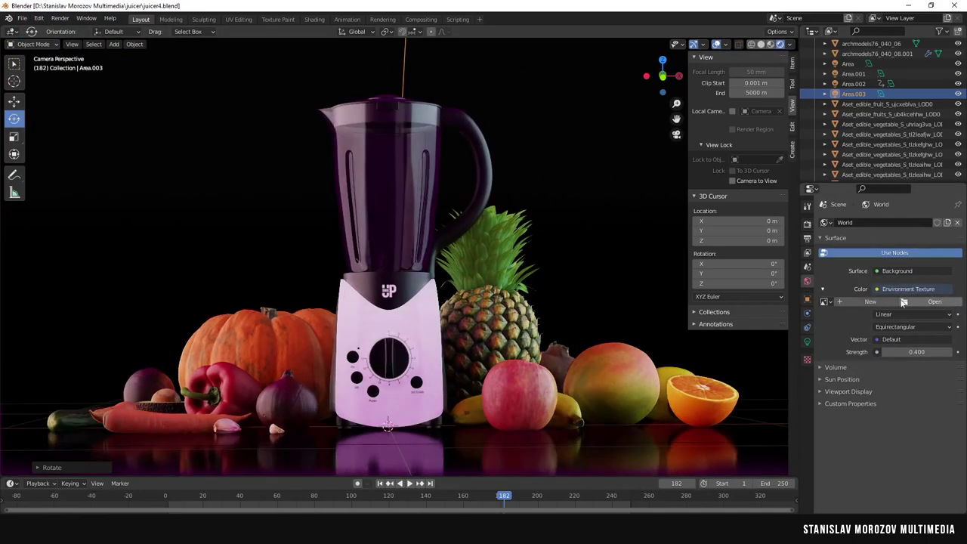
{"action": "left_click", "coordinate": [896, 270]}
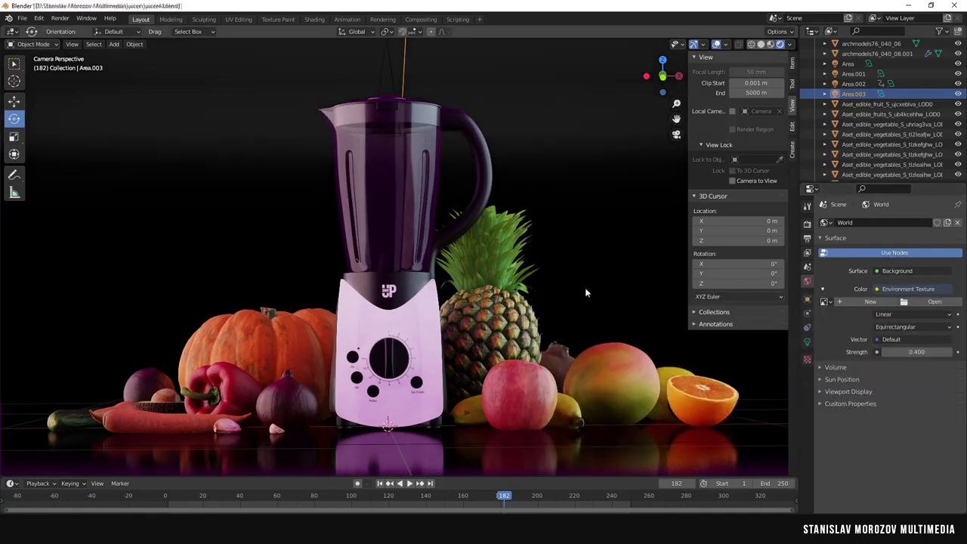
{"action": "key", "text": "ctrl+z"}
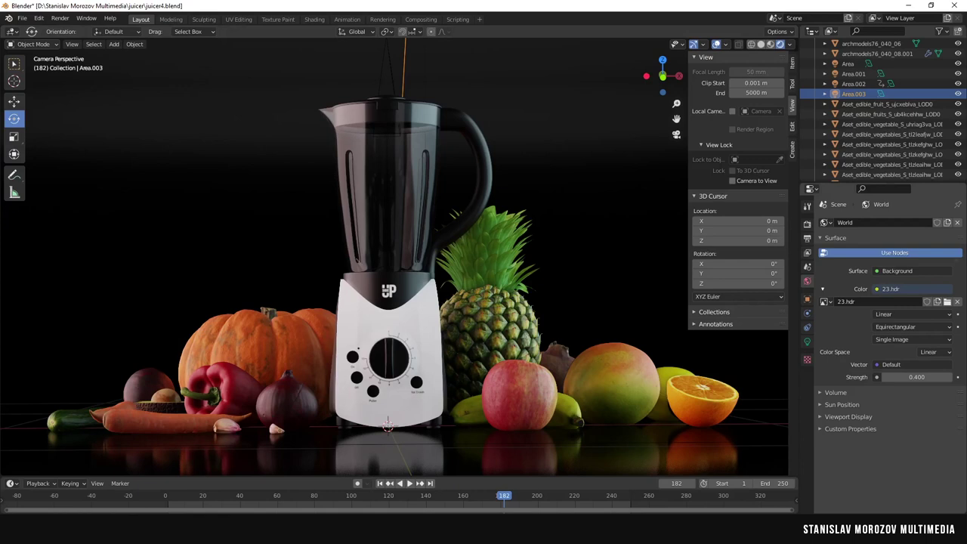
{"action": "left_click", "coordinate": [957, 302]}
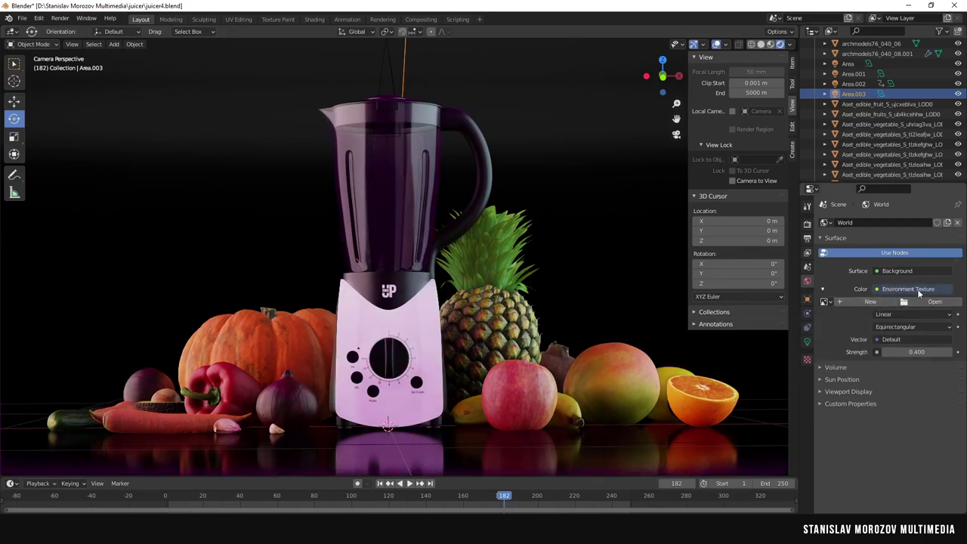
{"action": "left_click", "coordinate": [918, 291]}
{"action": "left_click", "coordinate": [553, 344]}
{"action": "left_click", "coordinate": [22, 18]}
{"action": "left_click", "coordinate": [487, 249]}
Step: Tint the pineapple leaves' Subsurface Color green
{"action": "left_click", "coordinate": [807, 384]}
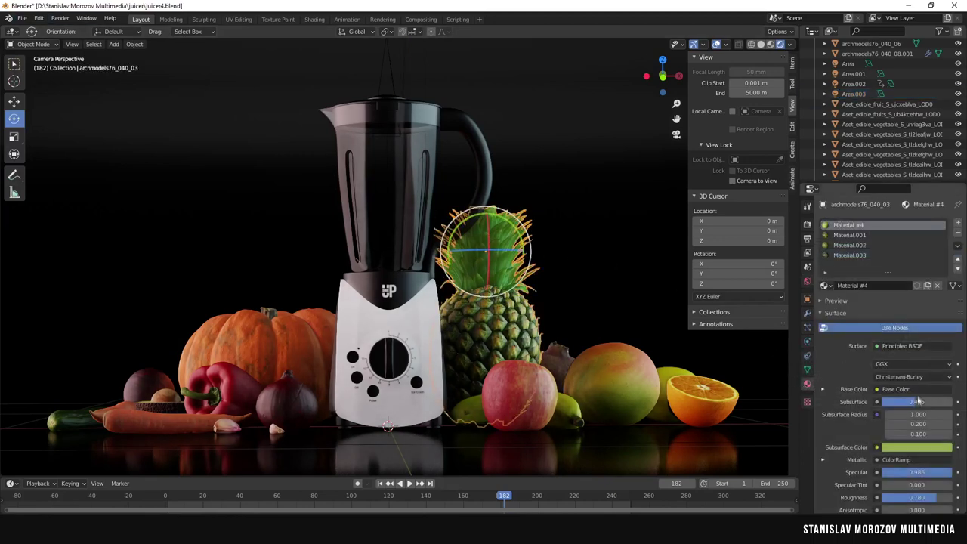
{"action": "left_click", "coordinate": [901, 448]}
{"action": "left_click_drag", "start_coordinate": [899, 332], "coordinate": [872, 338]}
Step: Select the floor Plane and link the 03.hdr environment image to the world Color
{"action": "left_click", "coordinate": [524, 186]}
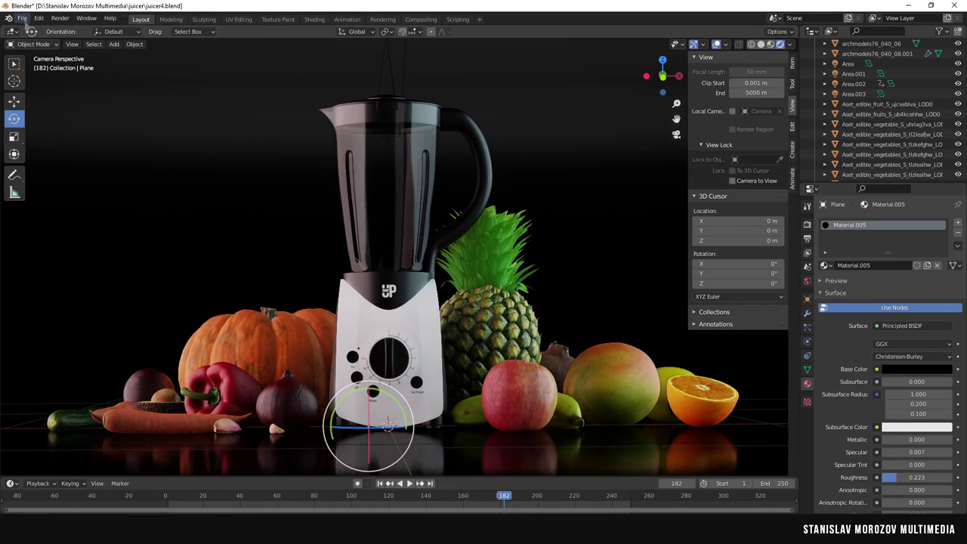
{"action": "left_click", "coordinate": [60, 18]}
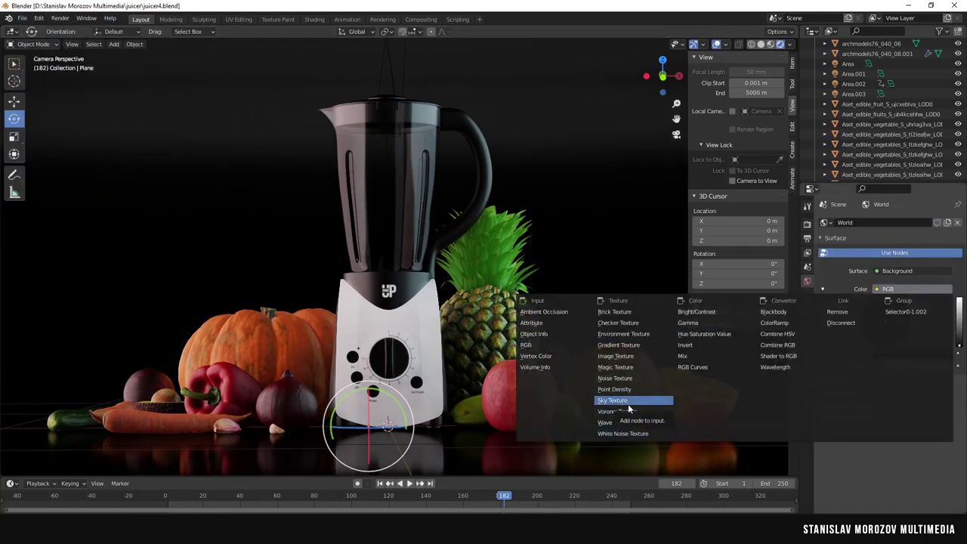
{"action": "left_click", "coordinate": [623, 333]}
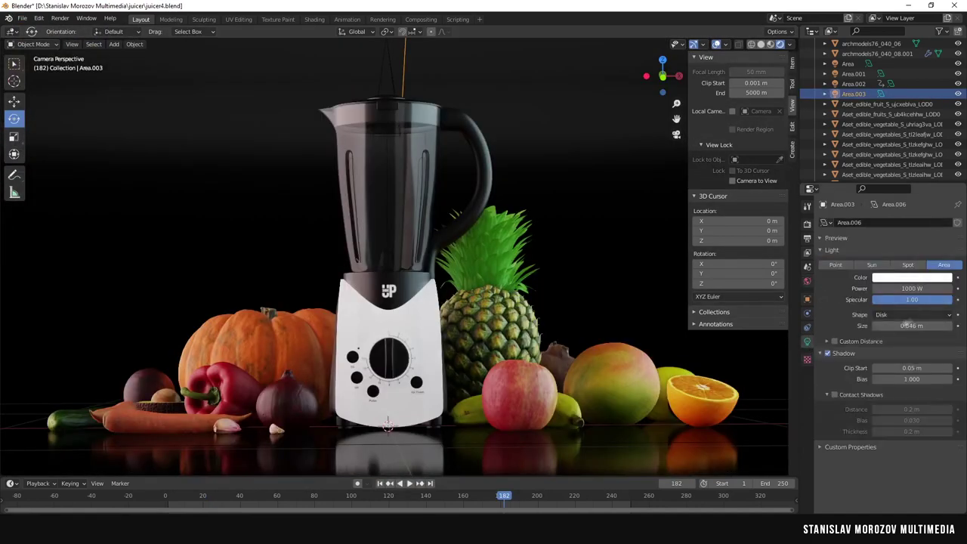
Step: Raise Area.003 to Z 2.4741 and widen its X scale to 10.919
{"action": "left_click", "coordinate": [806, 298]}
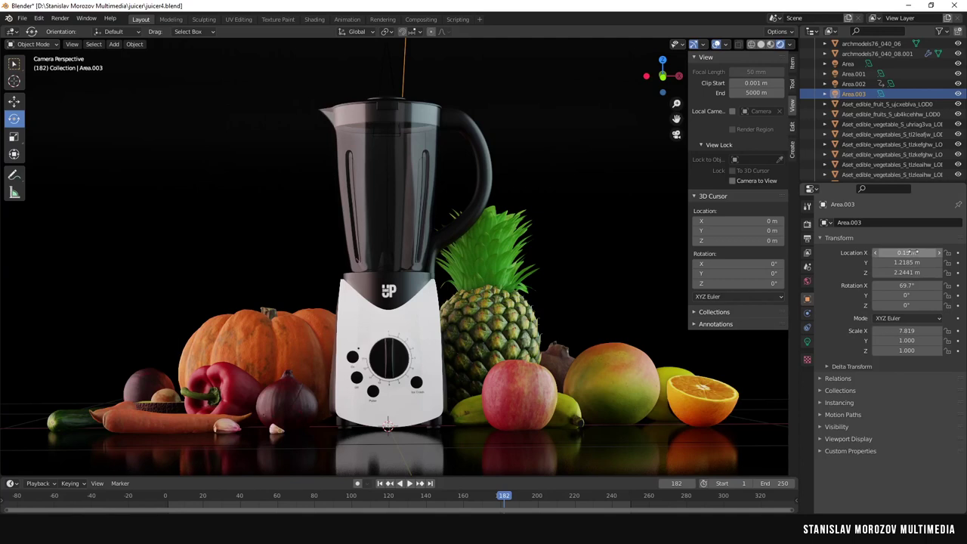
{"action": "left_click_drag", "start_coordinate": [906, 272], "coordinate": [925, 272]}
{"action": "left_click_drag", "start_coordinate": [906, 330], "coordinate": [952, 330]}
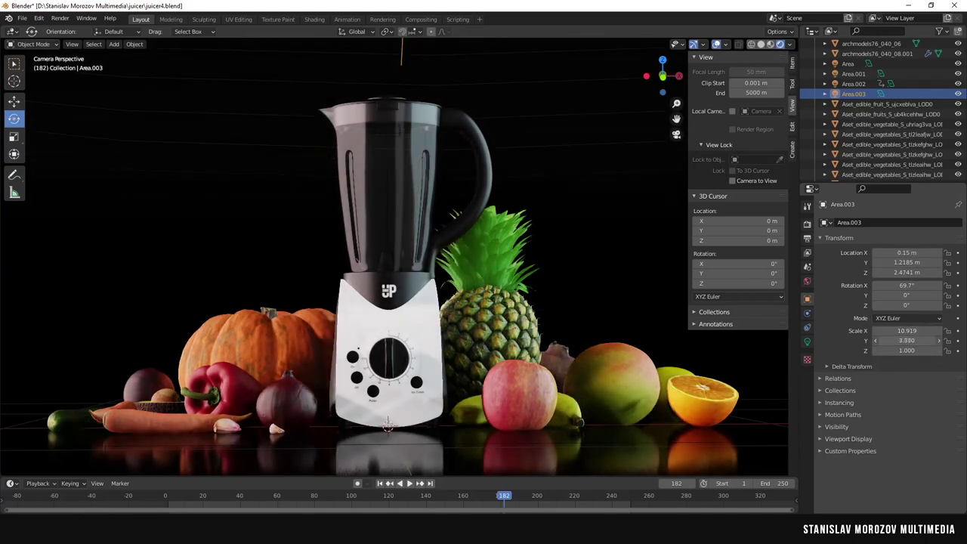
Step: Set the area light's Power to 6000 W and its Size to 1.43 m
{"action": "left_click", "coordinate": [807, 341]}
{"action": "left_click", "coordinate": [928, 288]}
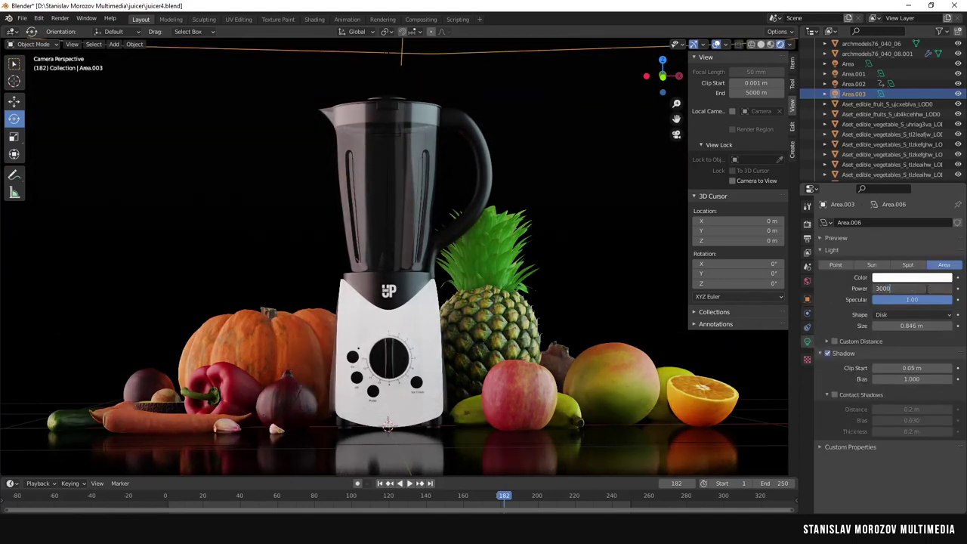
{"action": "key", "text": "Return"}
{"action": "double_click", "coordinate": [911, 288]}
{"action": "type", "text": "1000"}
{"action": "key", "text": "Return"}
{"action": "left_click_drag", "start_coordinate": [906, 325], "coordinate": [944, 325]}
{"action": "double_click", "coordinate": [911, 288]}
{"action": "type", "text": "6000"}
{"action": "key", "text": "Return"}
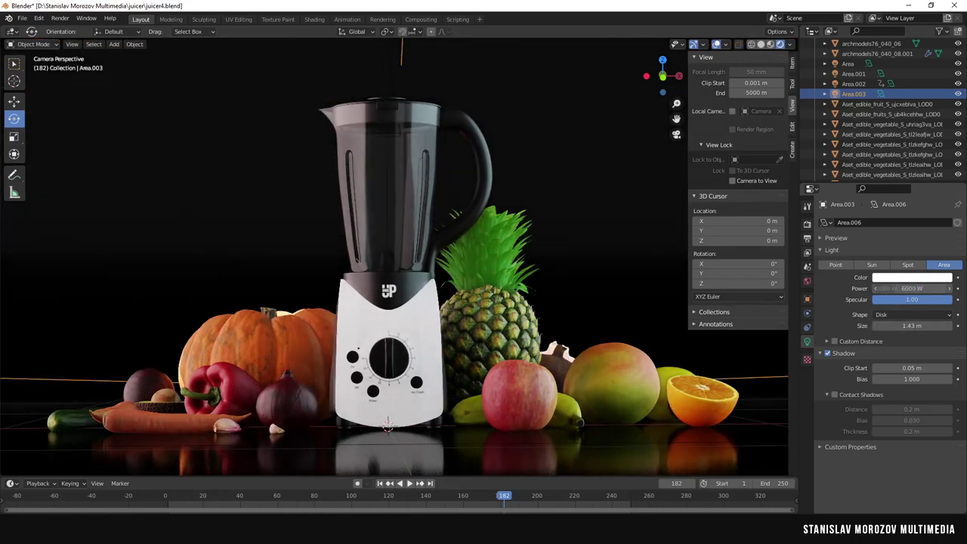
{"action": "key", "text": "Return"}
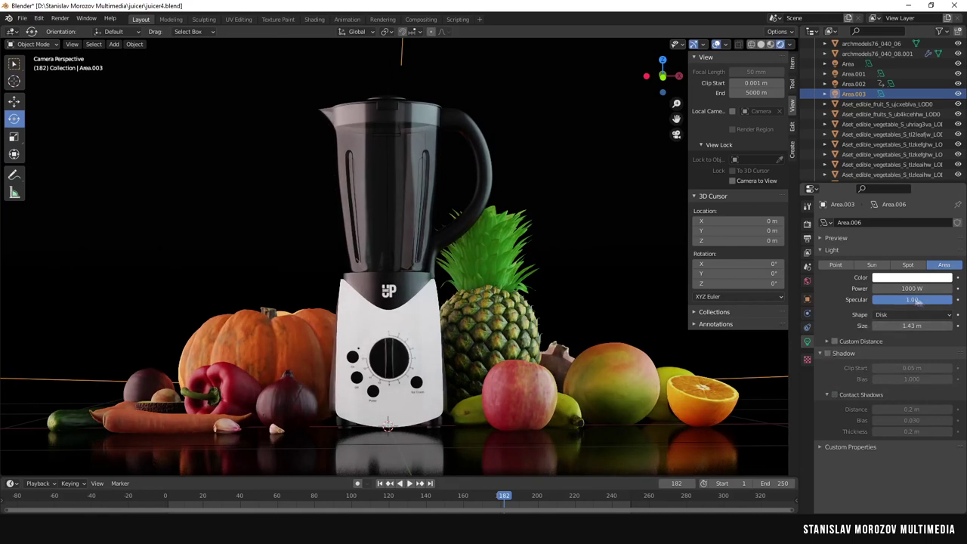
Step: Switch off the light's shadows and adjust its Specular and Power values
{"action": "left_click", "coordinate": [911, 277]}
{"action": "double_click", "coordinate": [917, 288]}
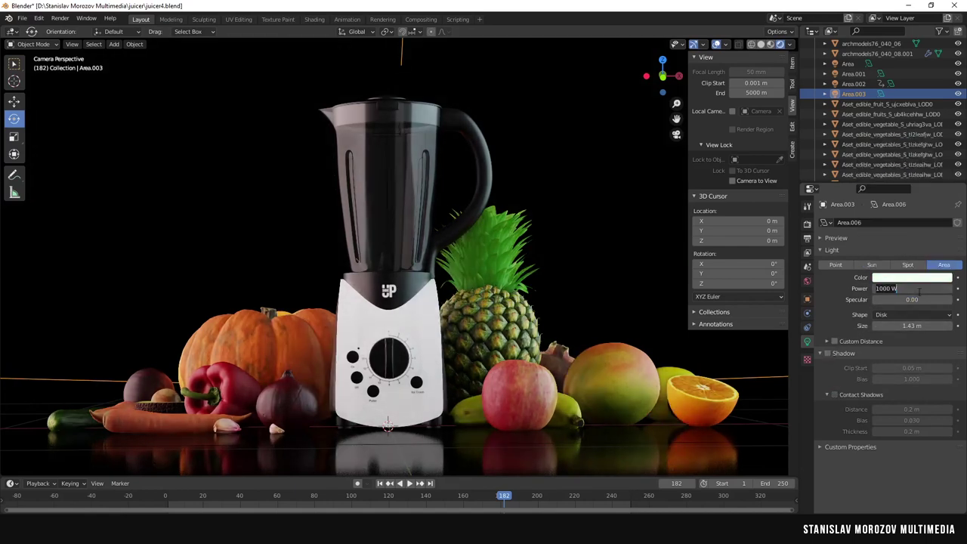
{"action": "type", "text": "6000"}
{"action": "left_click_drag", "start_coordinate": [916, 304], "coordinate": [951, 304]}
Step: Change the area light's colour to a saturated cyan
{"action": "left_click", "coordinate": [910, 278]}
{"action": "left_click", "coordinate": [909, 162]}
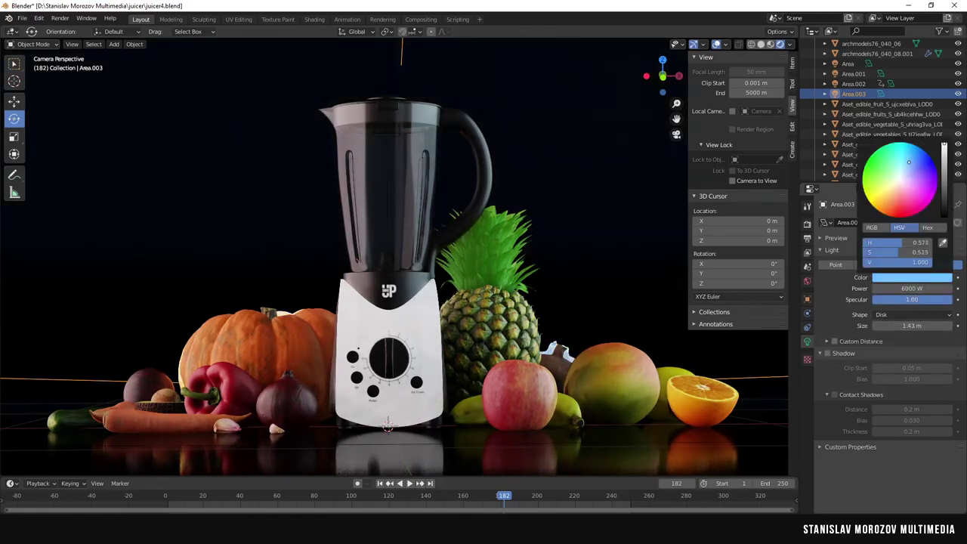
{"action": "left_click_drag", "start_coordinate": [908, 163], "coordinate": [912, 155]}
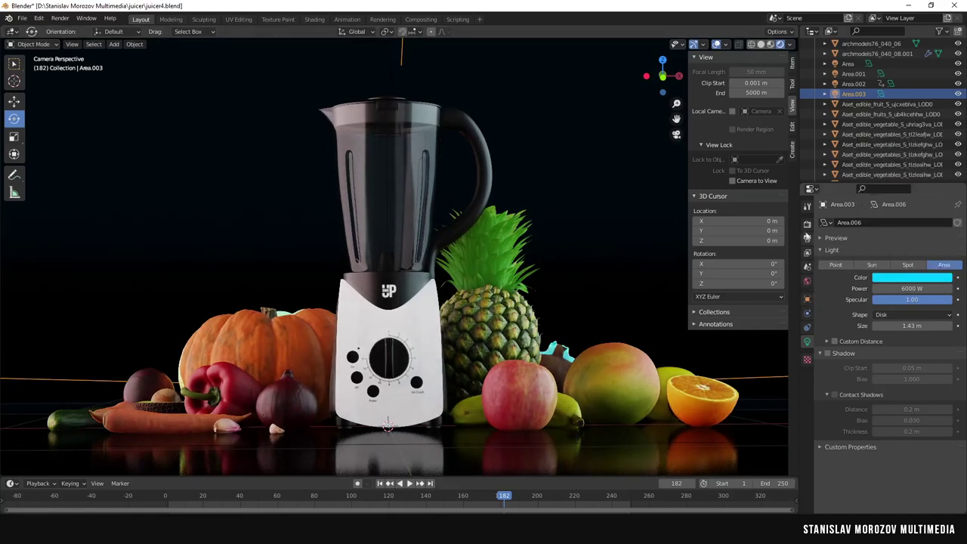
Step: Tilt the area light to about 90° on X and stretch its X scale to 24.159
{"action": "left_click", "coordinate": [806, 298]}
{"action": "mouse_move", "coordinate": [927, 285]}
{"action": "left_mouse_down"}
{"action": "mouse_move", "coordinate": [898, 284]}
{"action": "mouse_move", "coordinate": [929, 284]}
{"action": "left_mouse_up"}
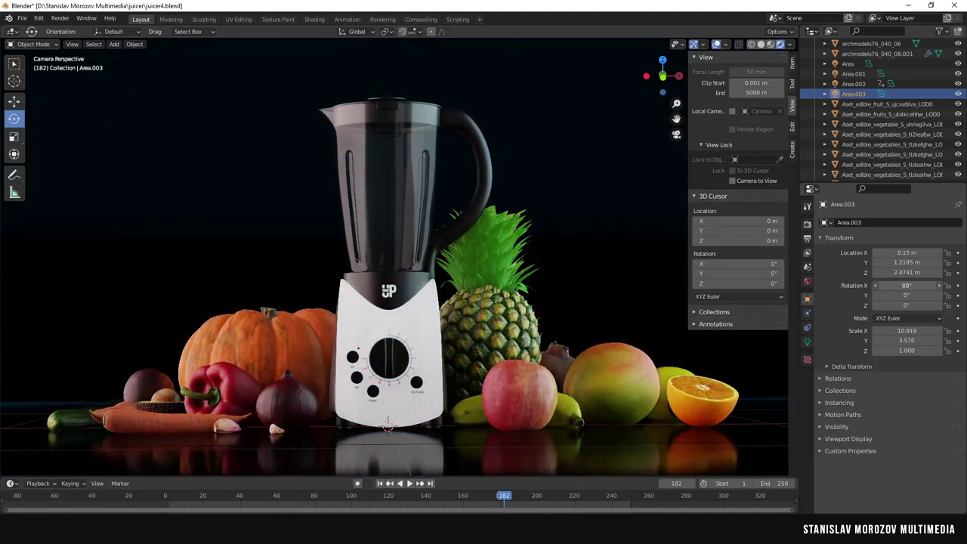
{"action": "left_click_drag", "start_coordinate": [906, 331], "coordinate": [929, 330]}
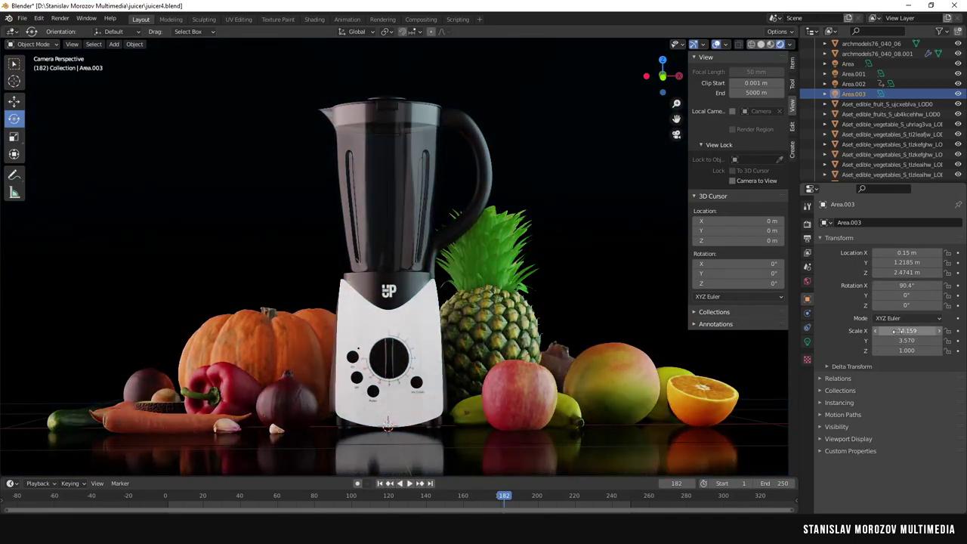
{"action": "left_click", "coordinate": [807, 341]}
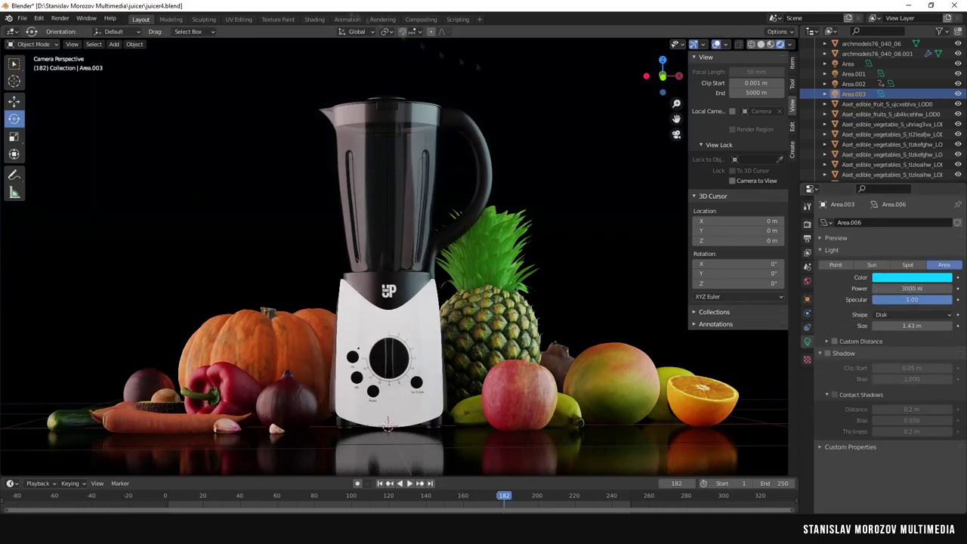
Step: Render a test still of the juicer and fruit scene and close the render window
{"action": "left_click", "coordinate": [21, 18]}
{"action": "left_click", "coordinate": [86, 44]}
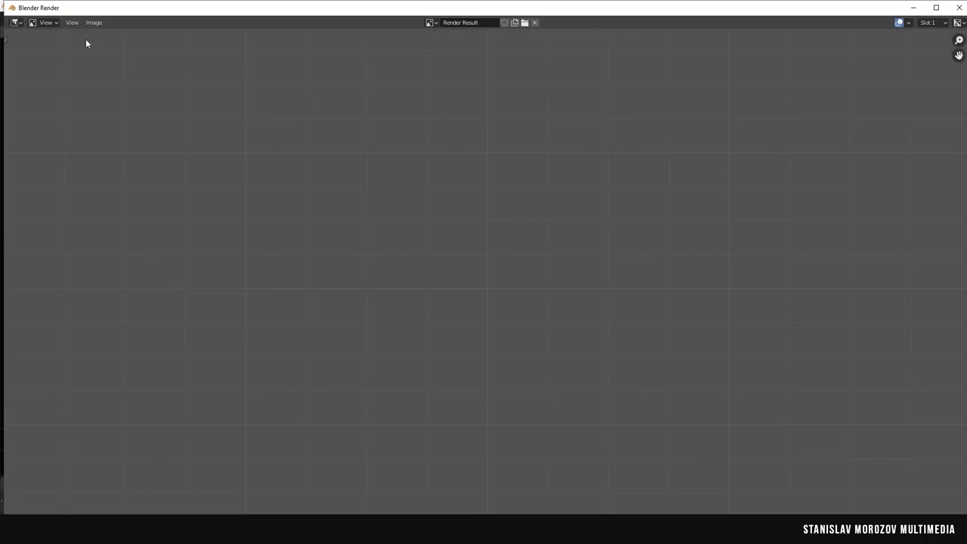
{"action": "key", "text": "Escape"}
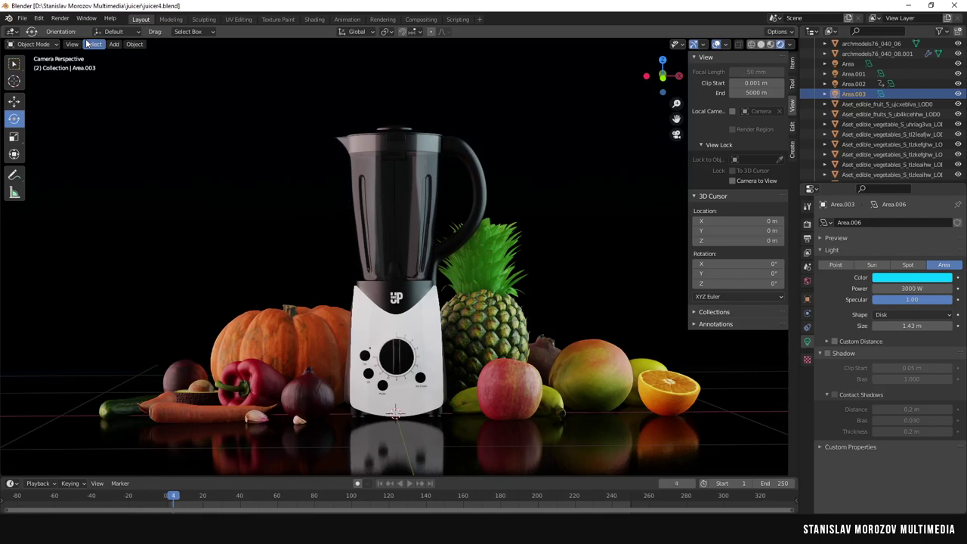
{"action": "key", "text": "F11"}
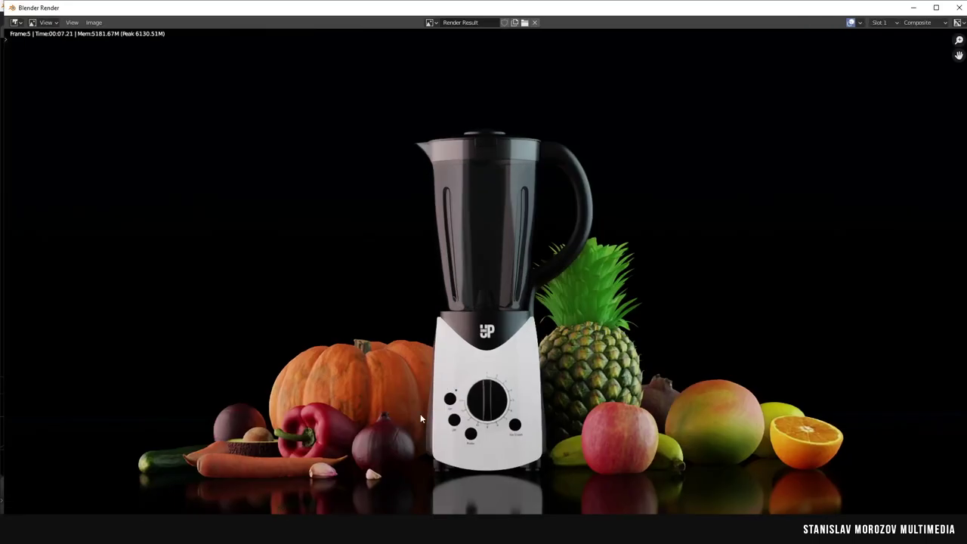
{"action": "key", "text": "Escape"}
Step: Rotate the Area.003 light slightly, then return to the camera view
{"action": "mouse_move", "coordinate": [423, 272]}
{"action": "middle_mouse_down"}
{"action": "mouse_move", "coordinate": [480, 243]}
{"action": "mouse_move", "coordinate": [514, 145]}
{"action": "mouse_move", "coordinate": [521, 188]}
{"action": "middle_mouse_up"}
{"action": "left_click", "coordinate": [332, 83]}
{"action": "key", "text": "r"}
{"action": "left_click", "coordinate": [332, 83]}
{"action": "left_click", "coordinate": [675, 134]}
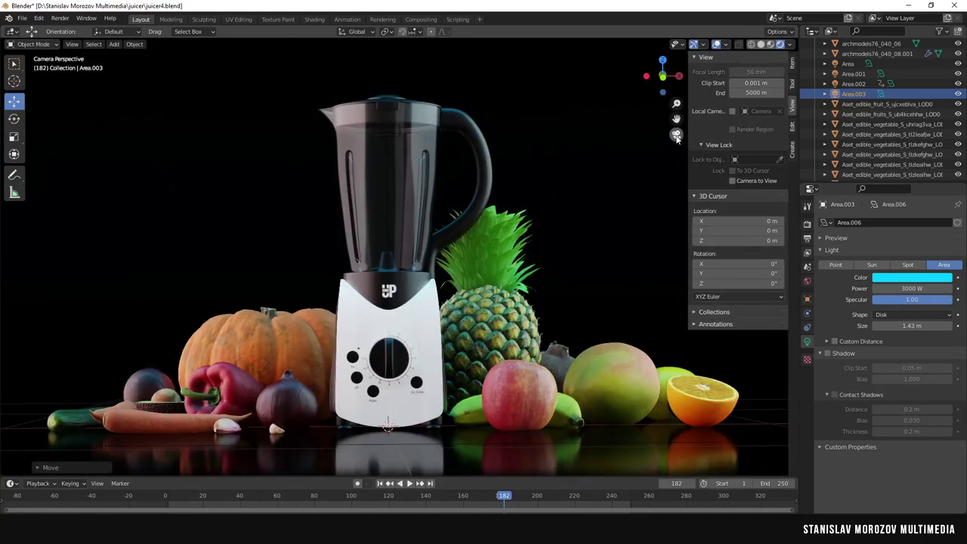
Step: Bring up the light's colour picker before the final render of the juicer scene is shown
{"action": "left_click", "coordinate": [912, 277]}
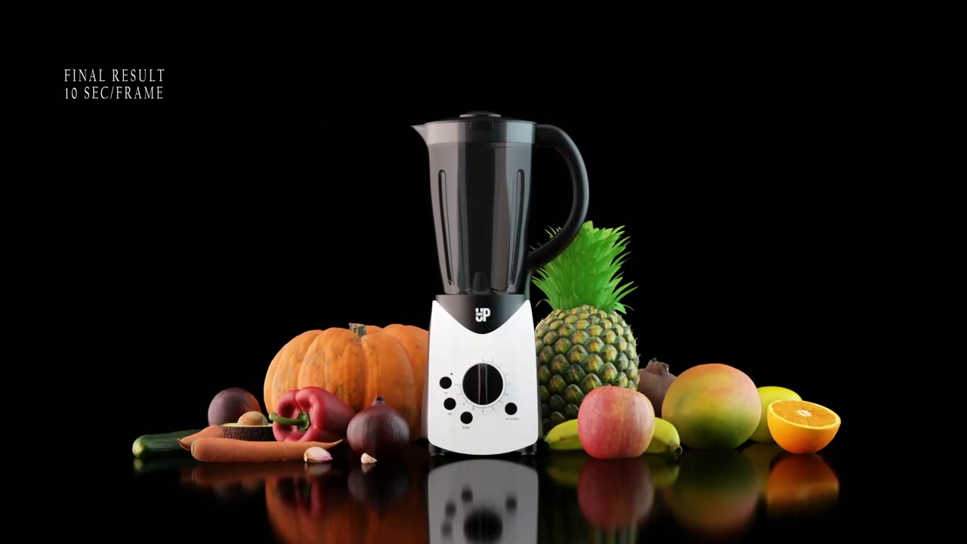